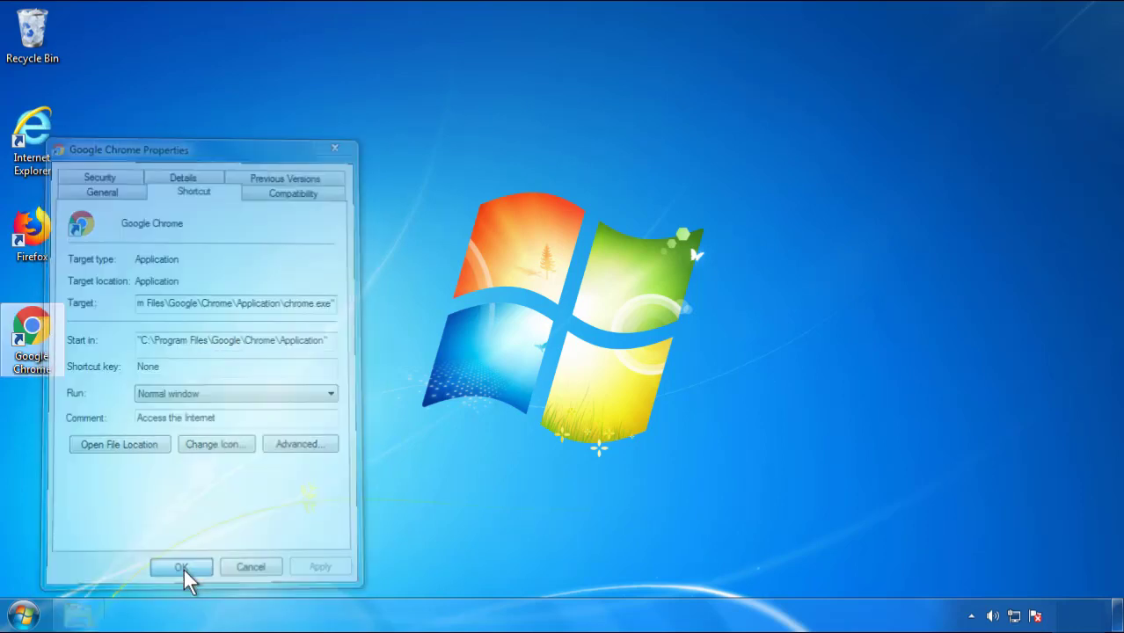
Confirm and close the Google Chrome shortcut's Properties dialog
click(24, 616)
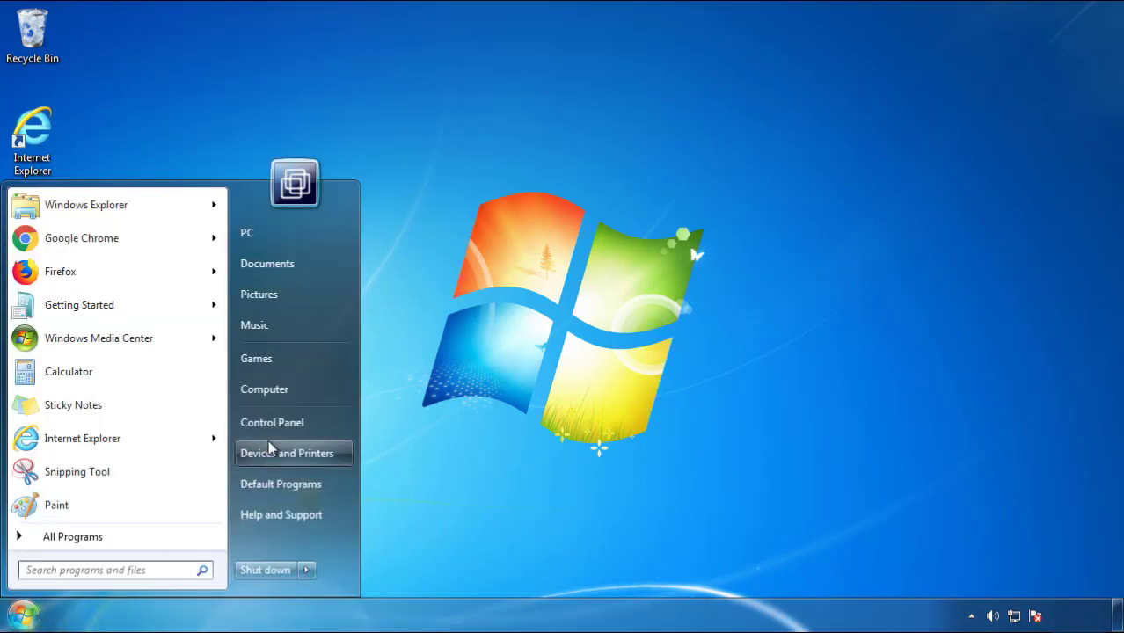
Open Programs and Features from Control Panel and sort programs newest installs first
click(281, 414)
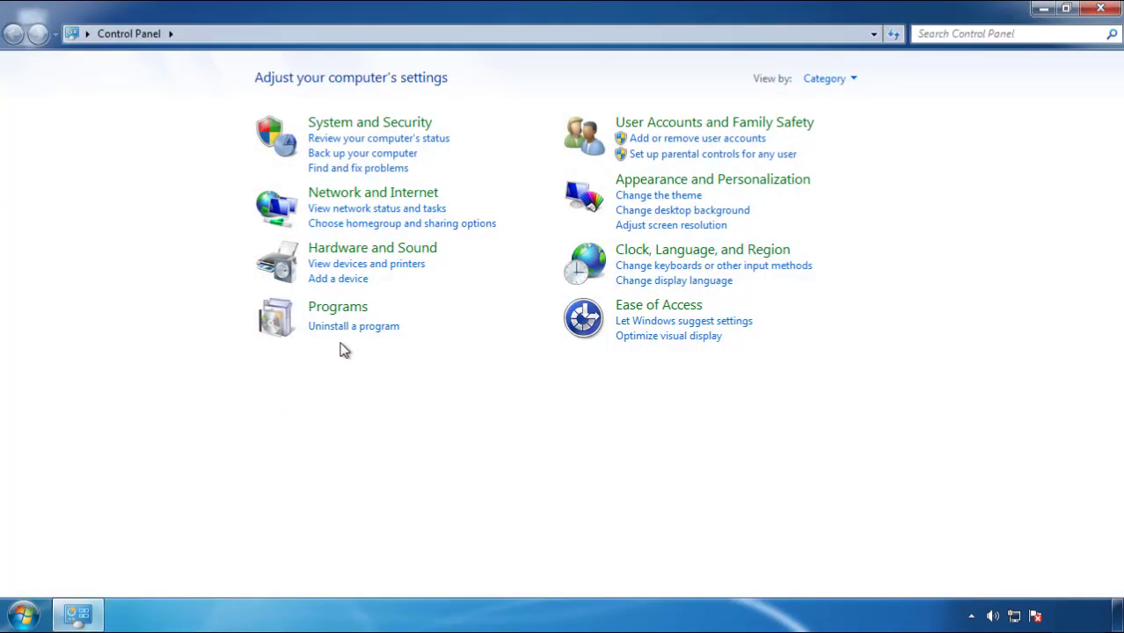
click(353, 326)
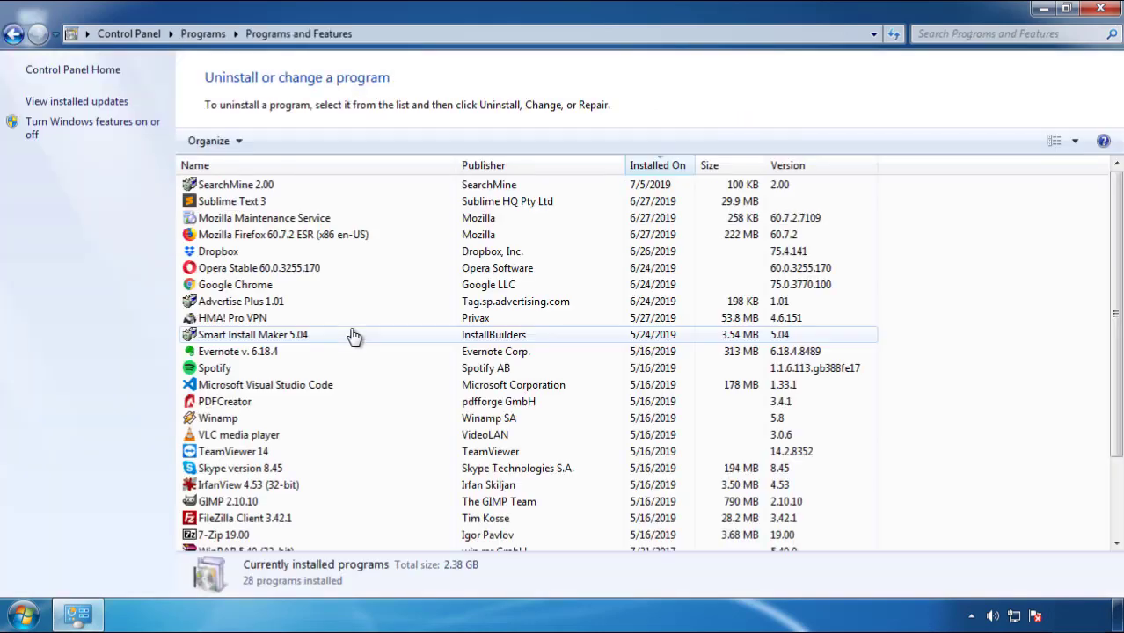
click(659, 167)
click(655, 167)
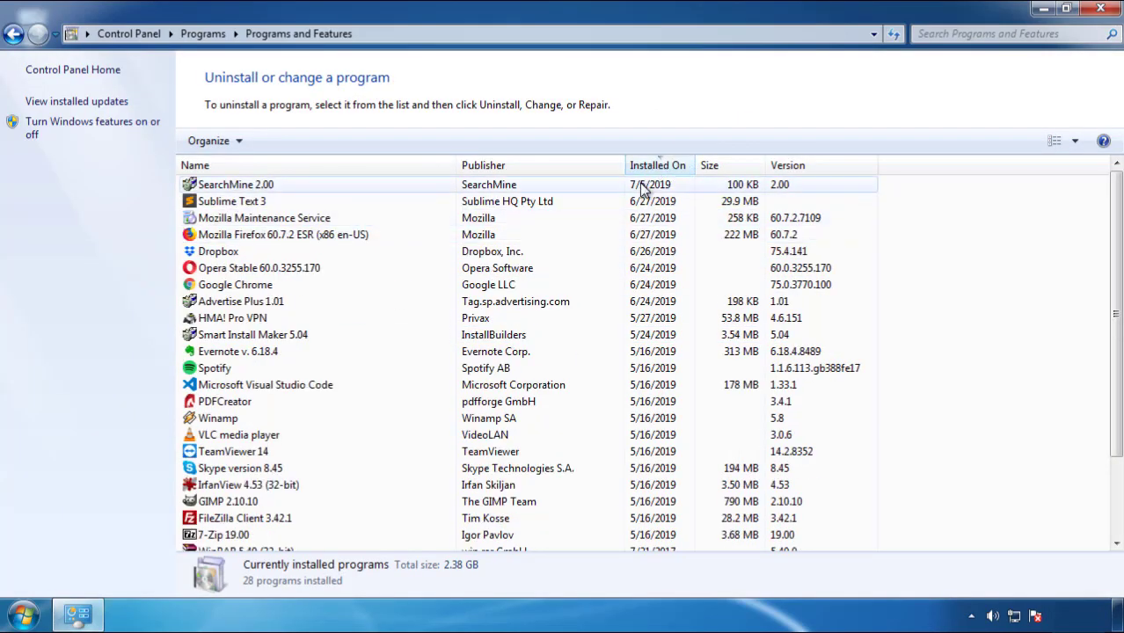
Uninstall SearchMine 2.00 through its wizard and close the programs window
click(236, 188)
click(280, 140)
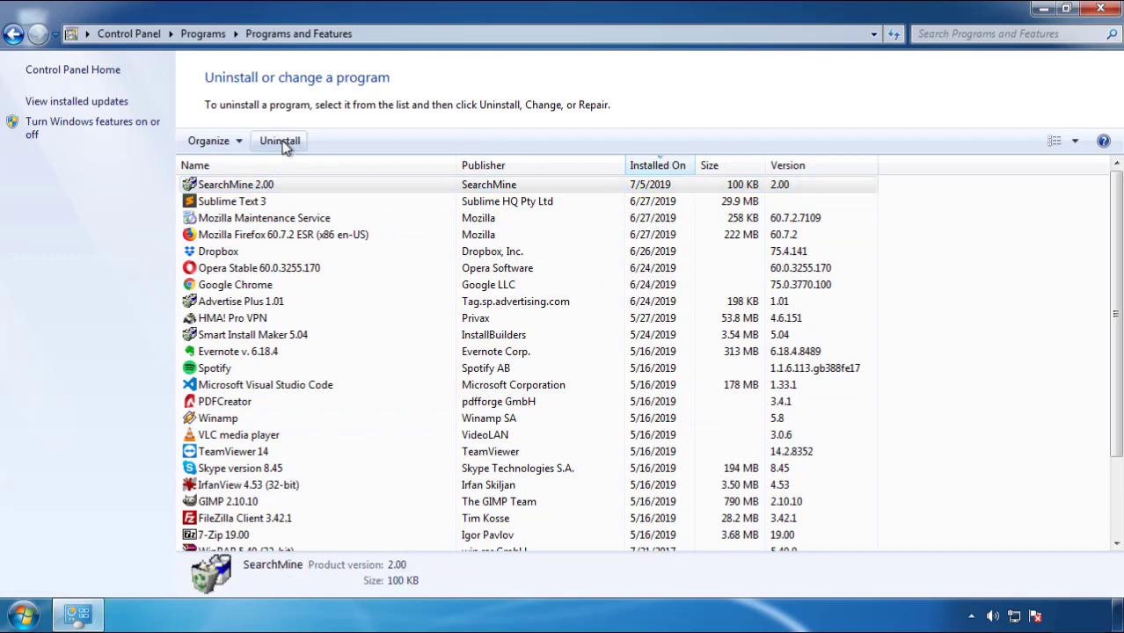
click(659, 467)
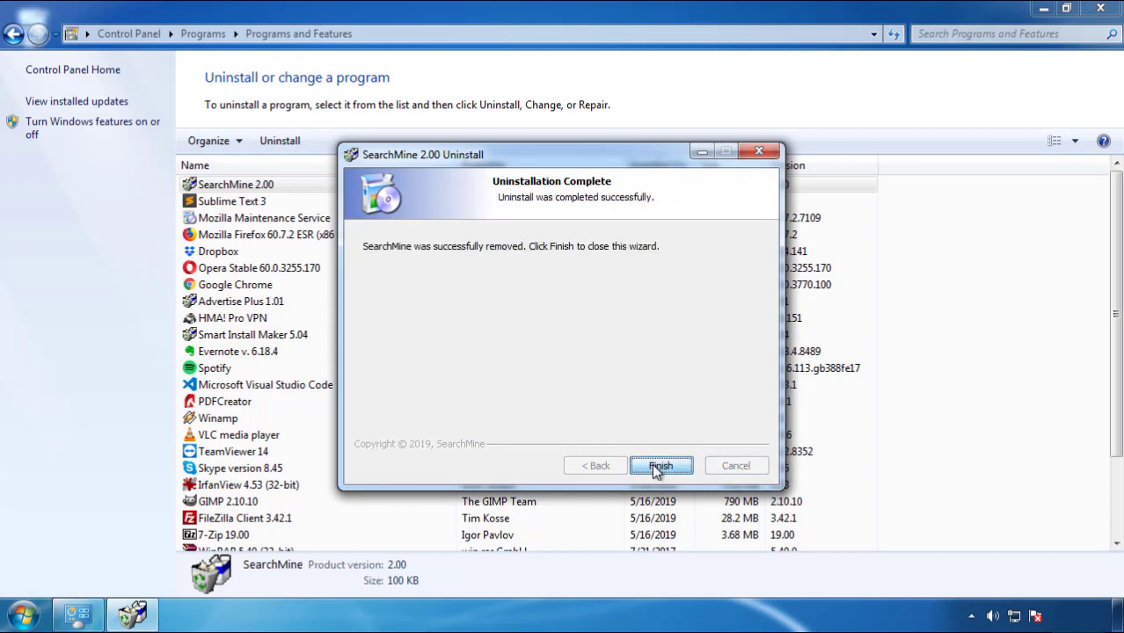
click(656, 464)
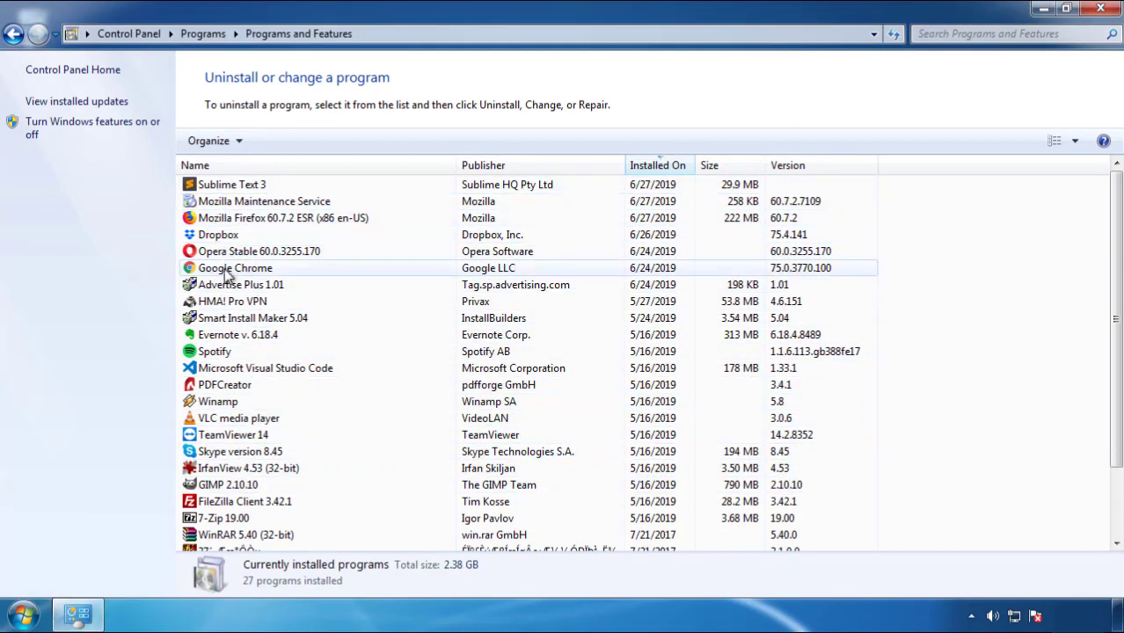
click(1101, 11)
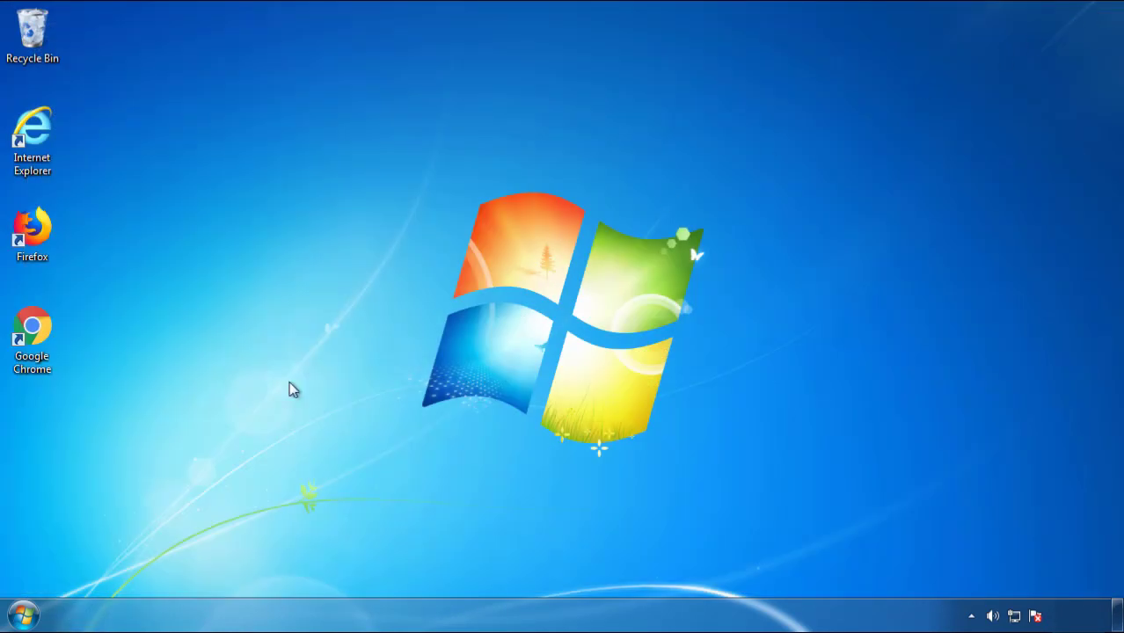
Restart the computer and boot into Safe Mode from Advanced Boot Options
click(21, 617)
click(306, 572)
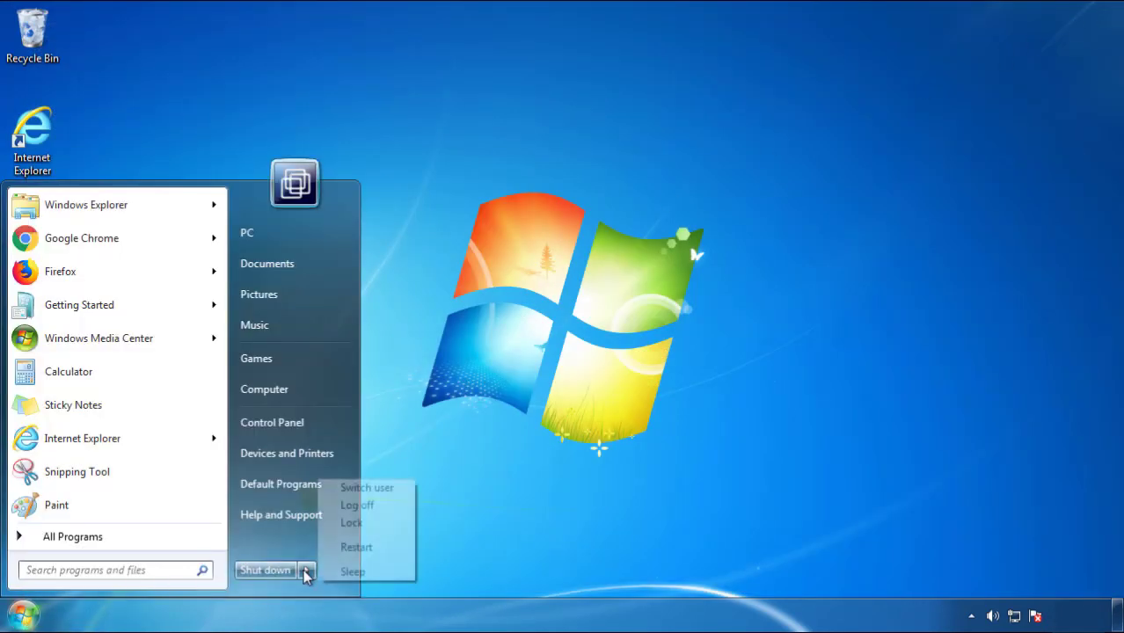
click(586, 481)
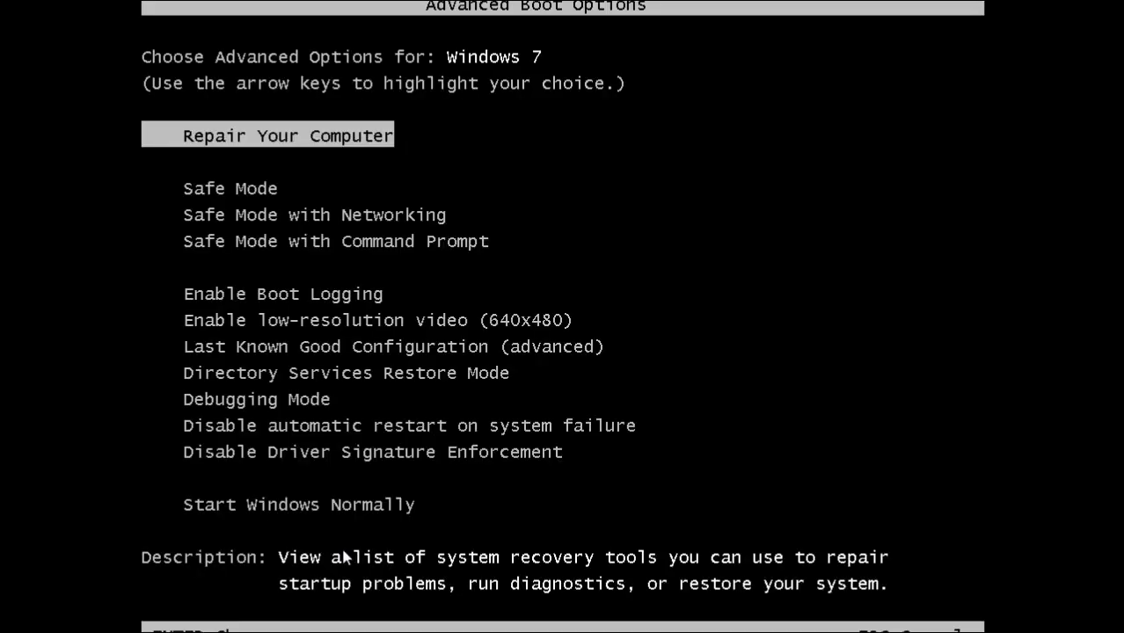
key(Down)
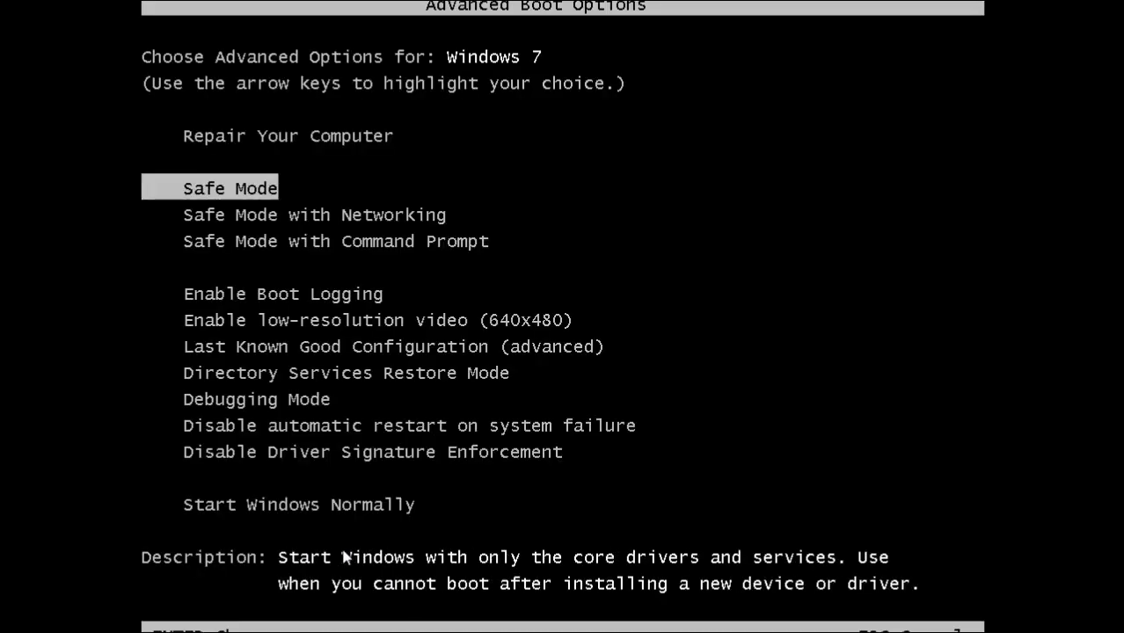
key(Return)
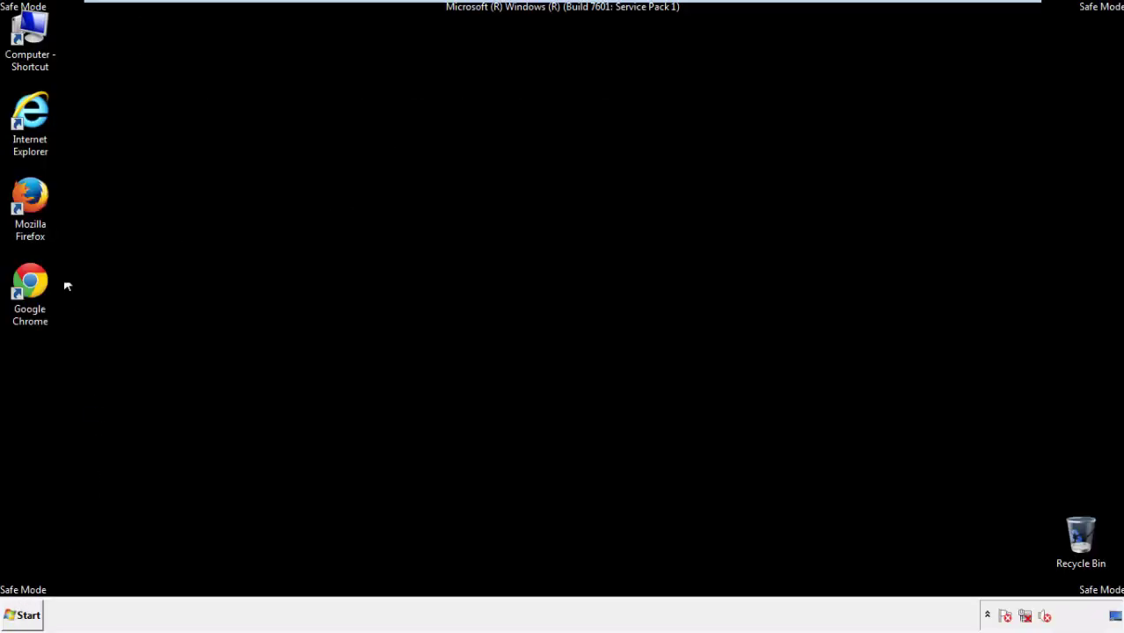
Launch Firefox, decline the default-browser prompt, and hide then restore the menu bar
double_click(40, 205)
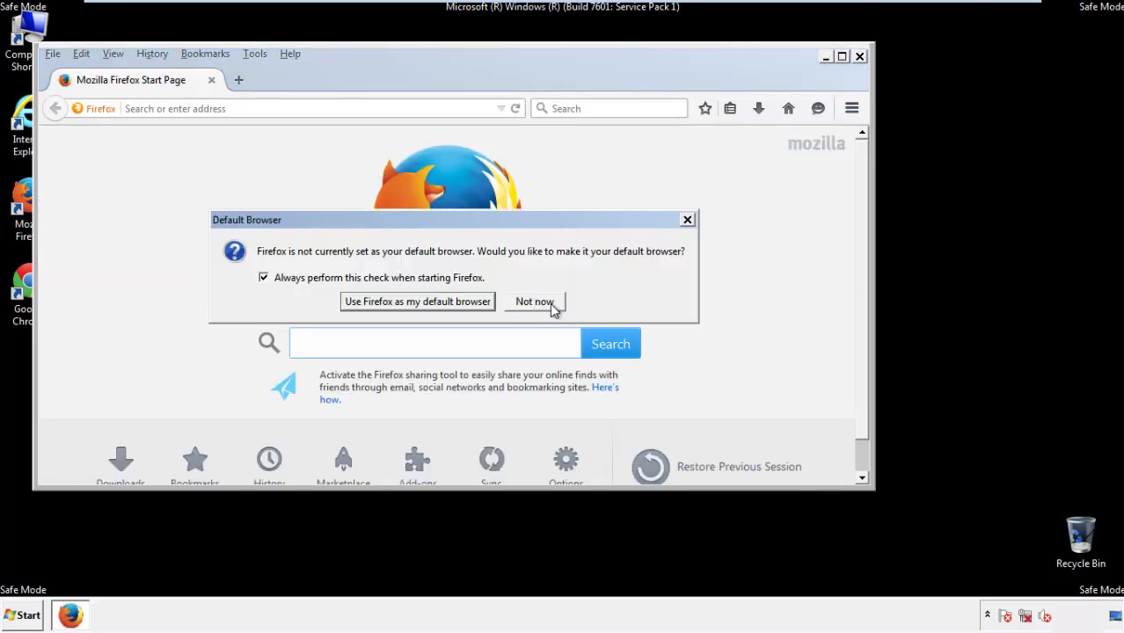
click(538, 301)
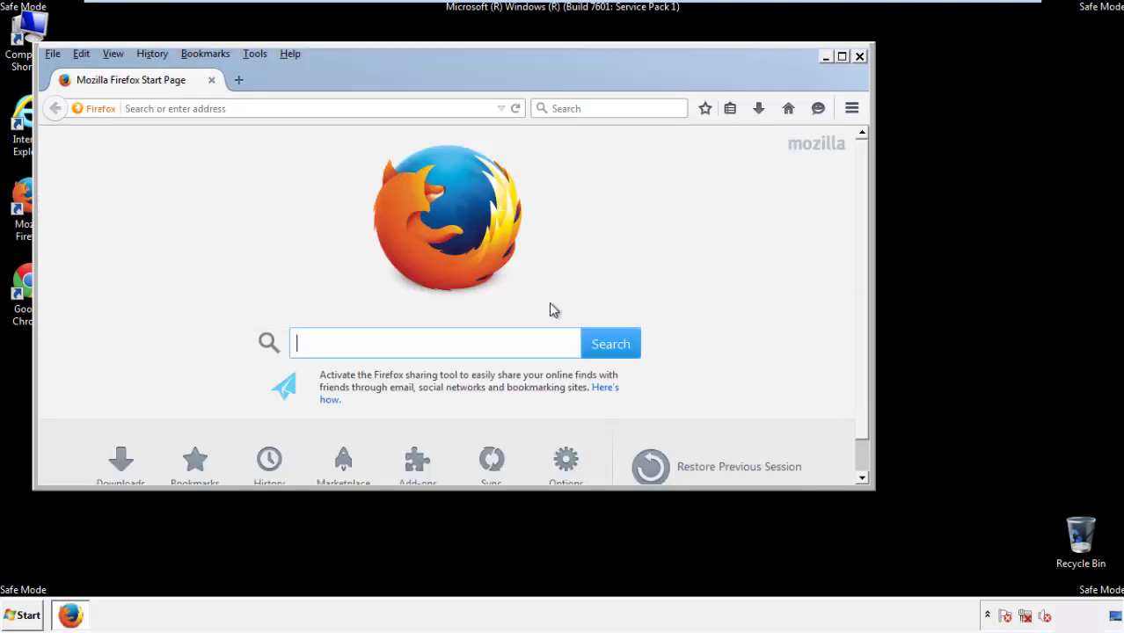
right_click(346, 77)
click(376, 134)
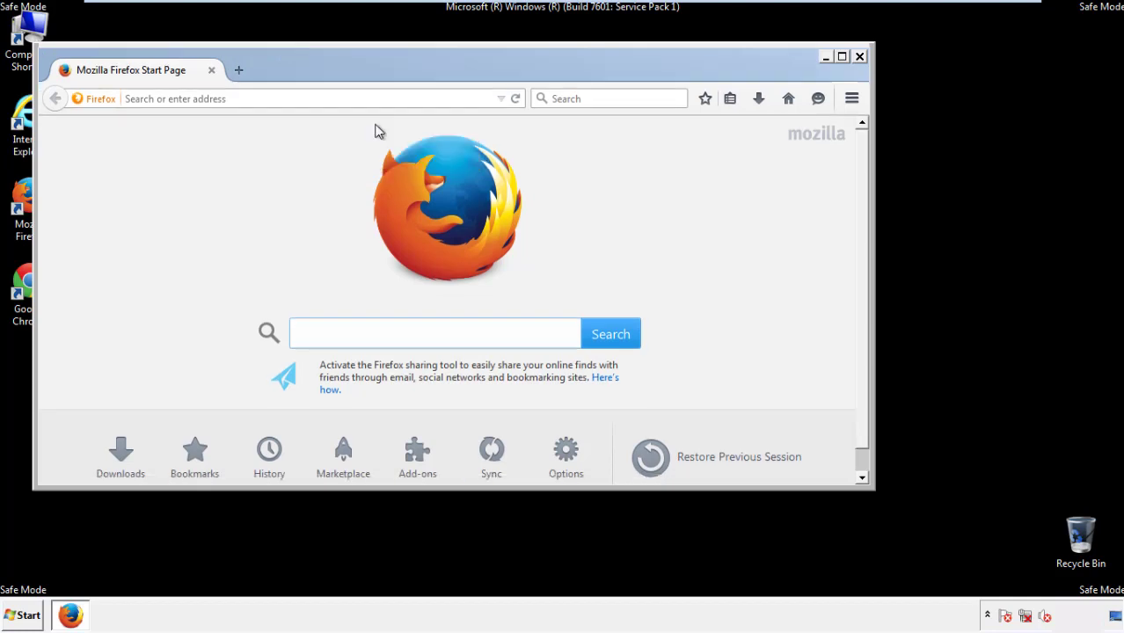
right_click(357, 75)
click(368, 137)
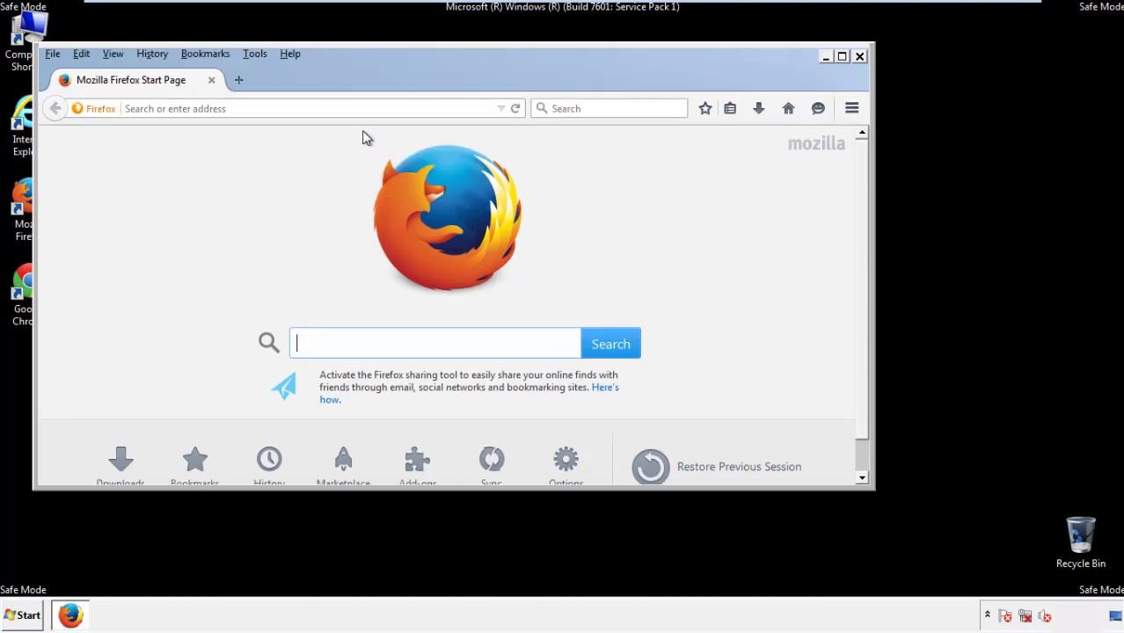
Clear all Firefox history for Everything, including offline website data and site preferences
click(155, 54)
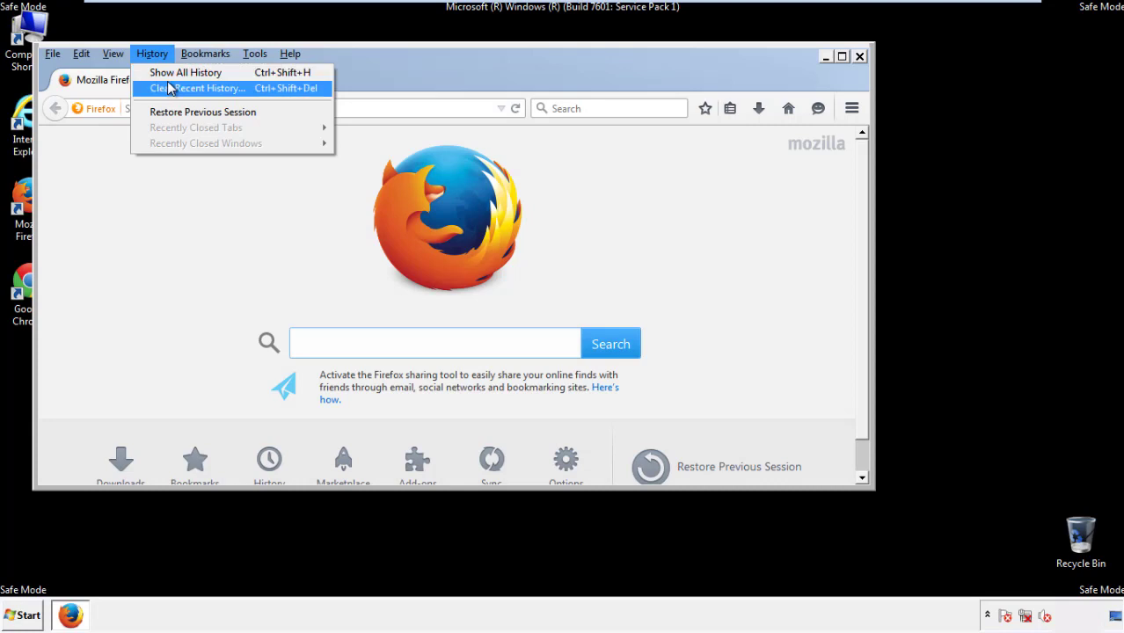
click(171, 88)
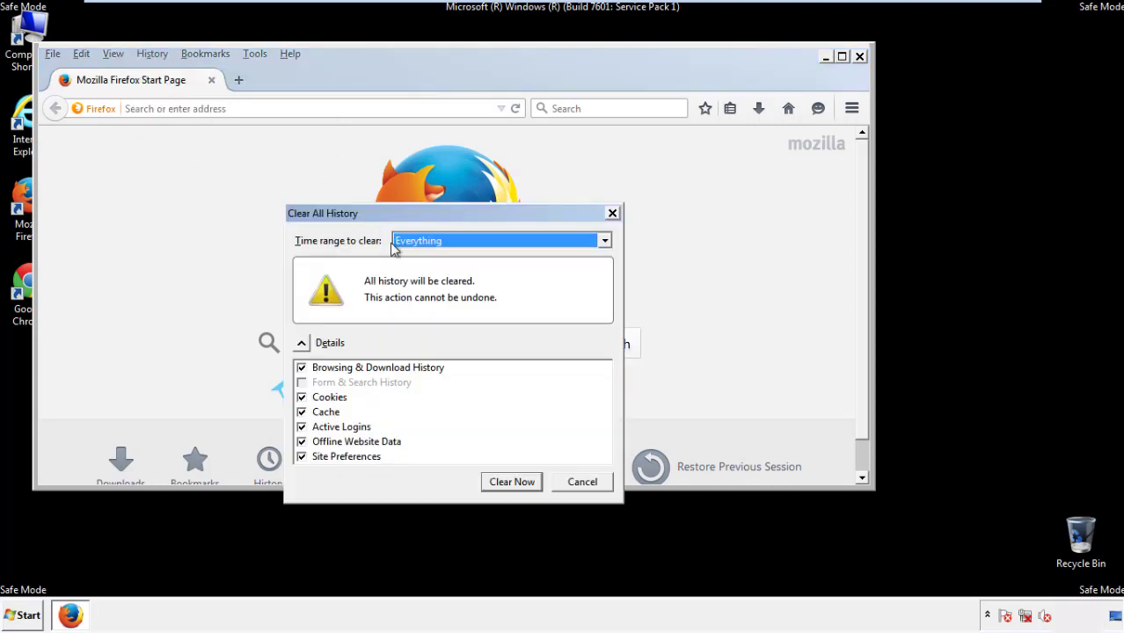
click(418, 242)
click(422, 330)
click(300, 442)
click(301, 442)
click(303, 457)
click(303, 458)
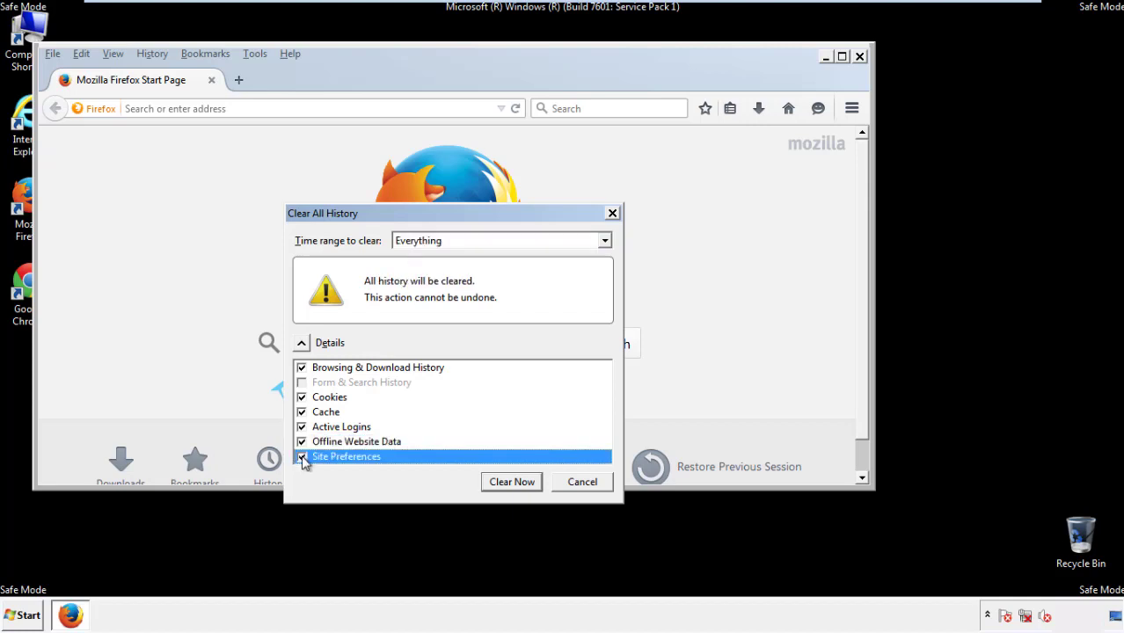
click(511, 482)
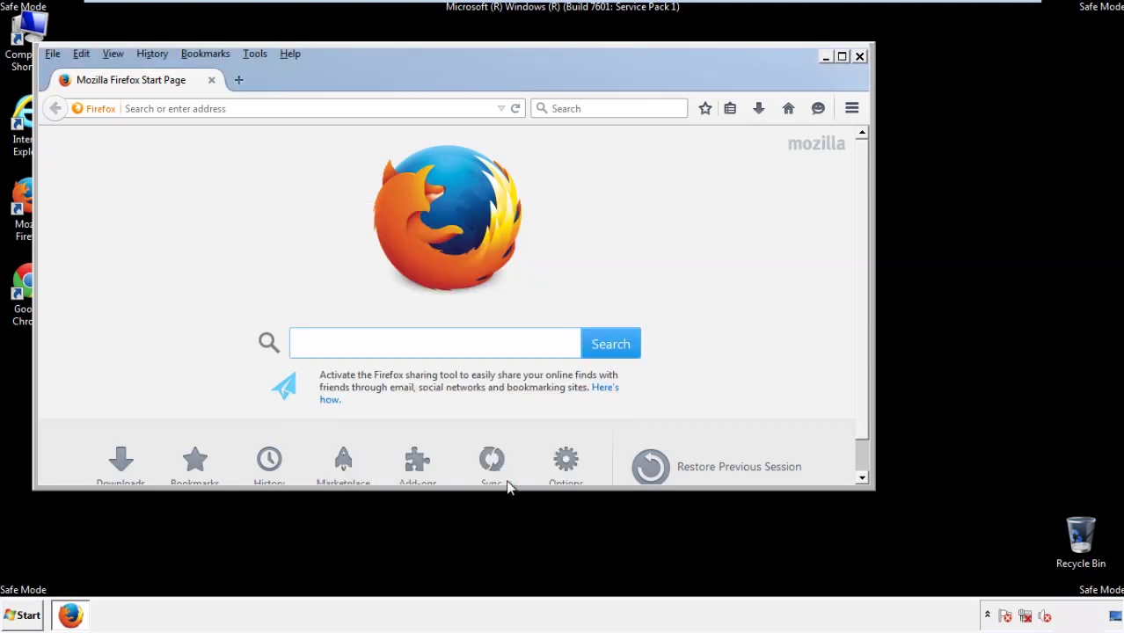
Refresh Firefox to defaults from Troubleshooting Information and decline the default-browser prompt
click(289, 53)
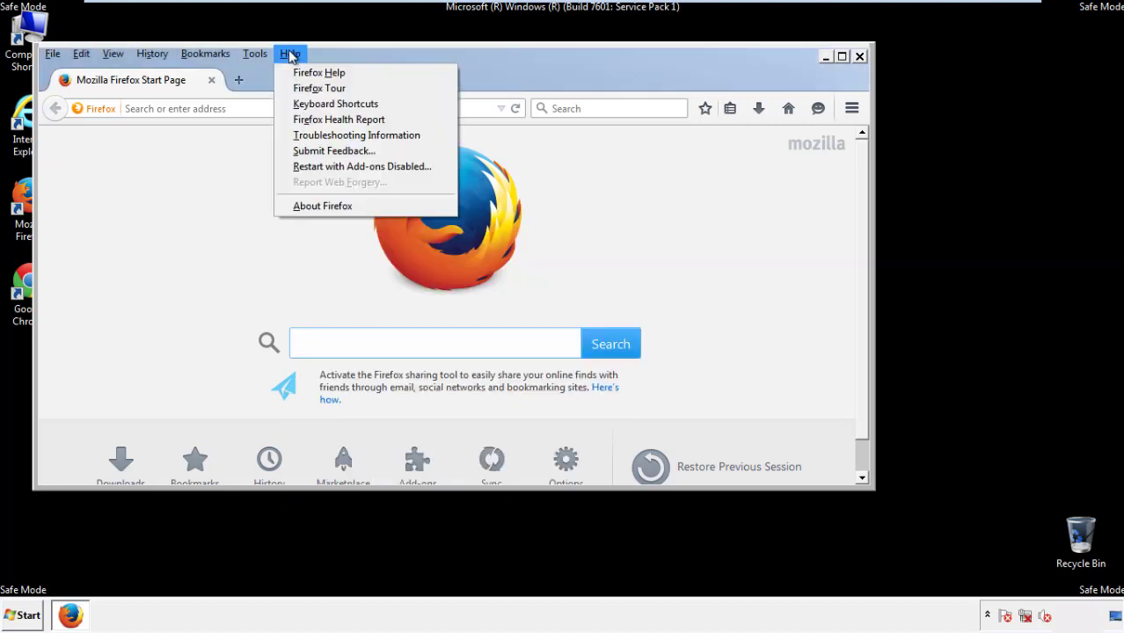
click(326, 135)
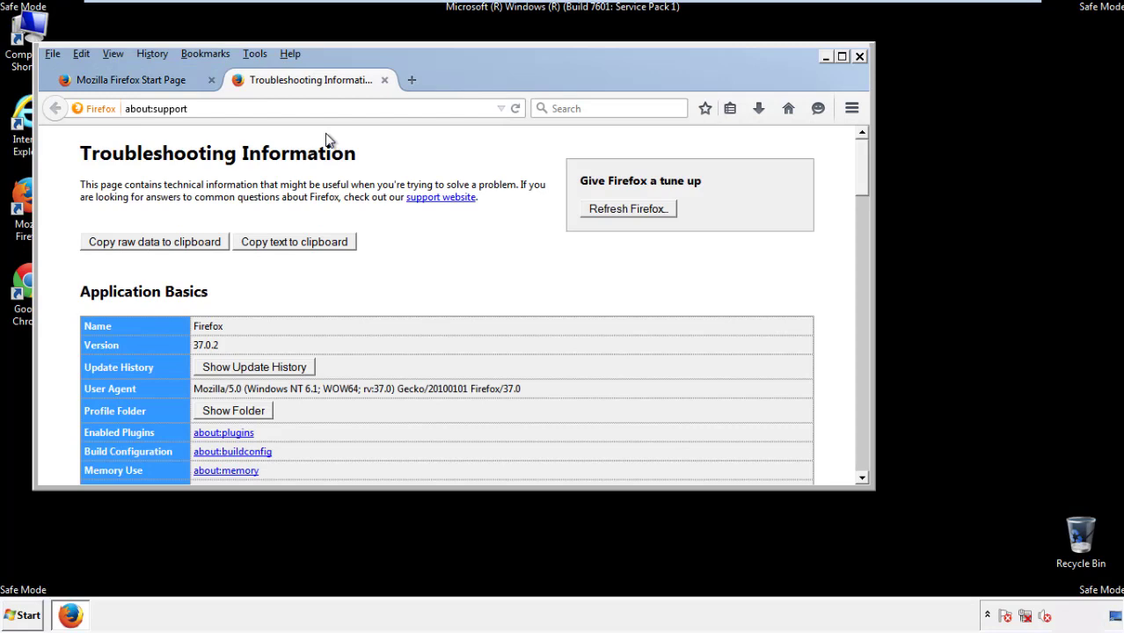
click(627, 210)
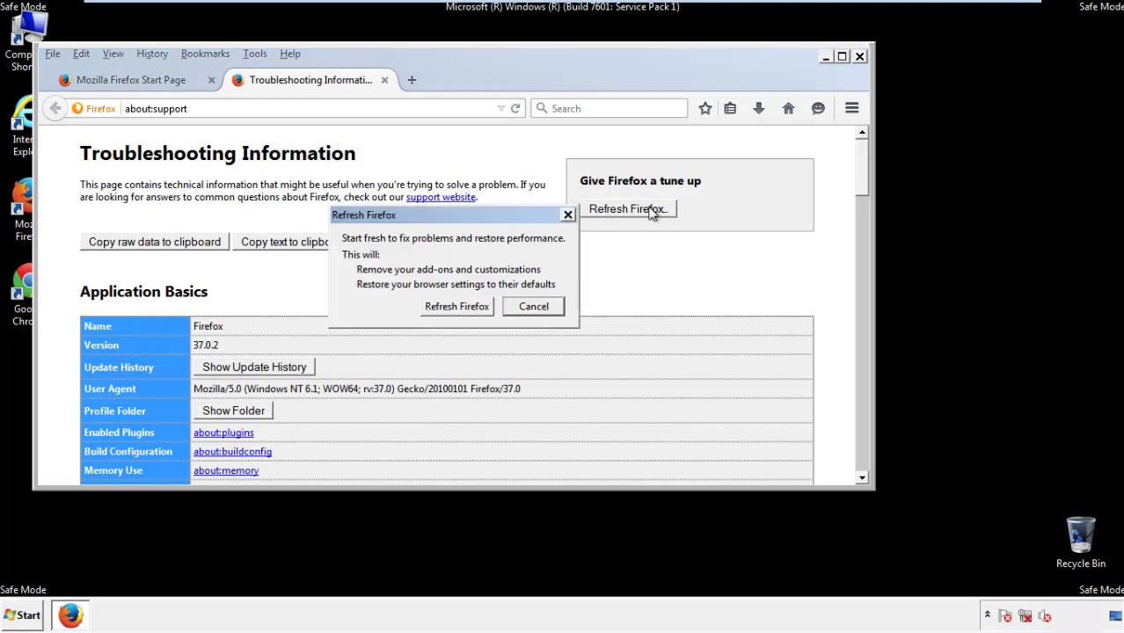
click(457, 306)
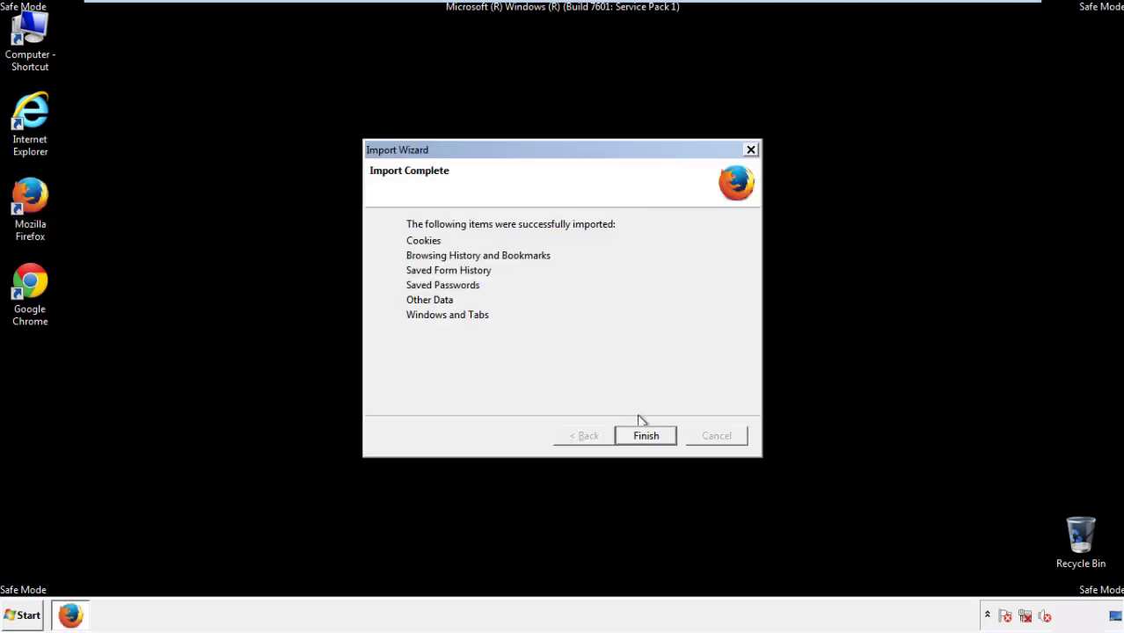
click(646, 436)
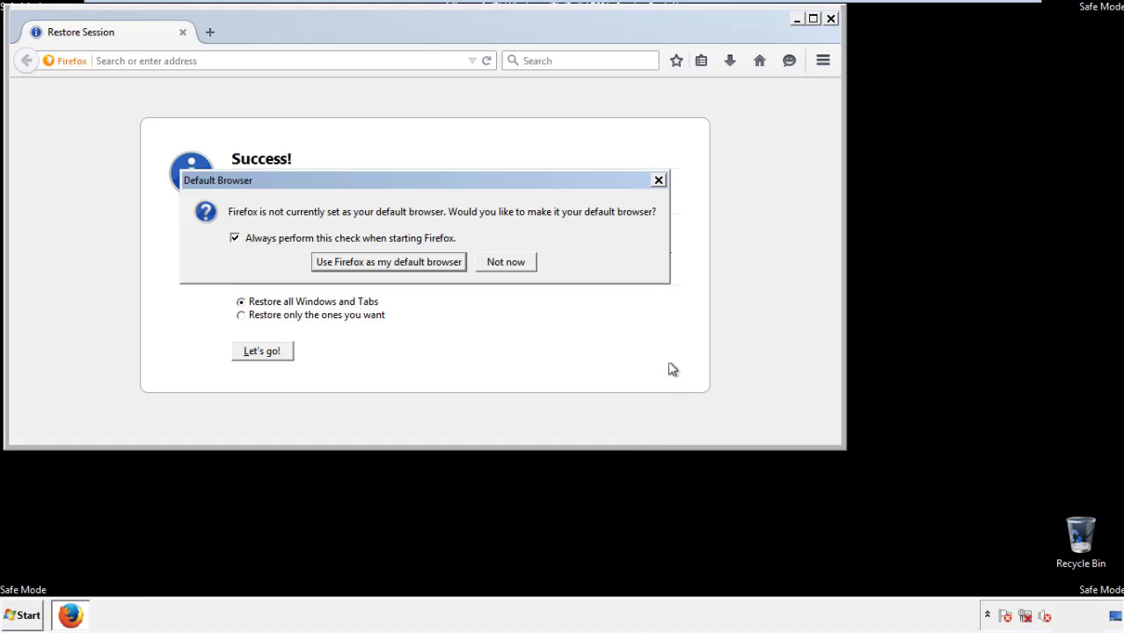
click(506, 264)
Close Firefox and launch Google Chrome from its desktop shortcut
click(831, 19)
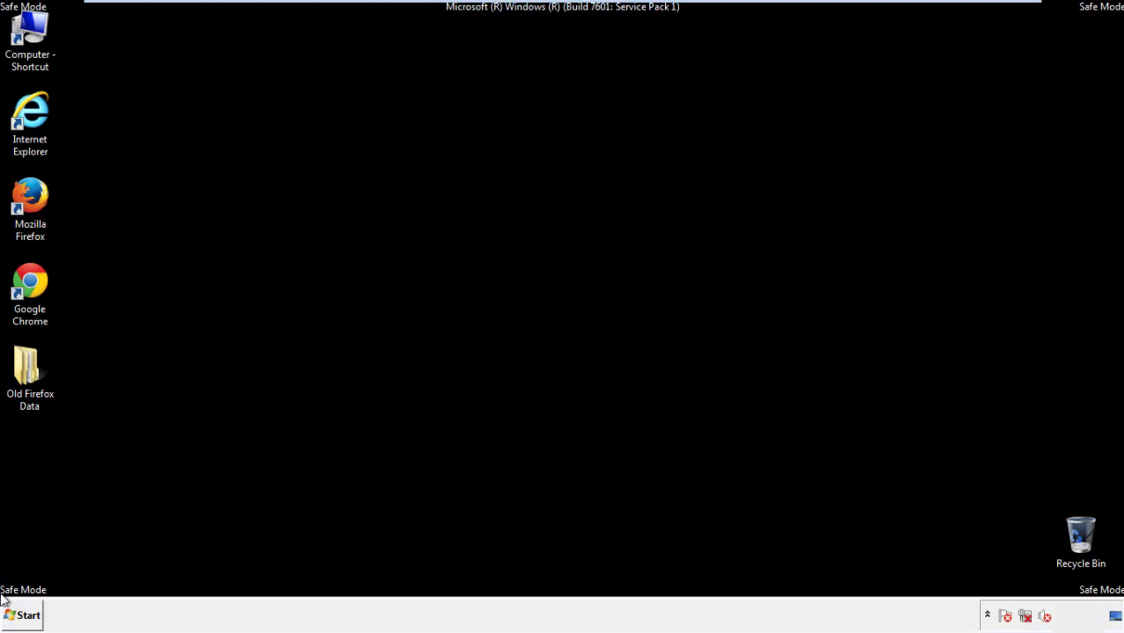
click(26, 279)
double_click(27, 279)
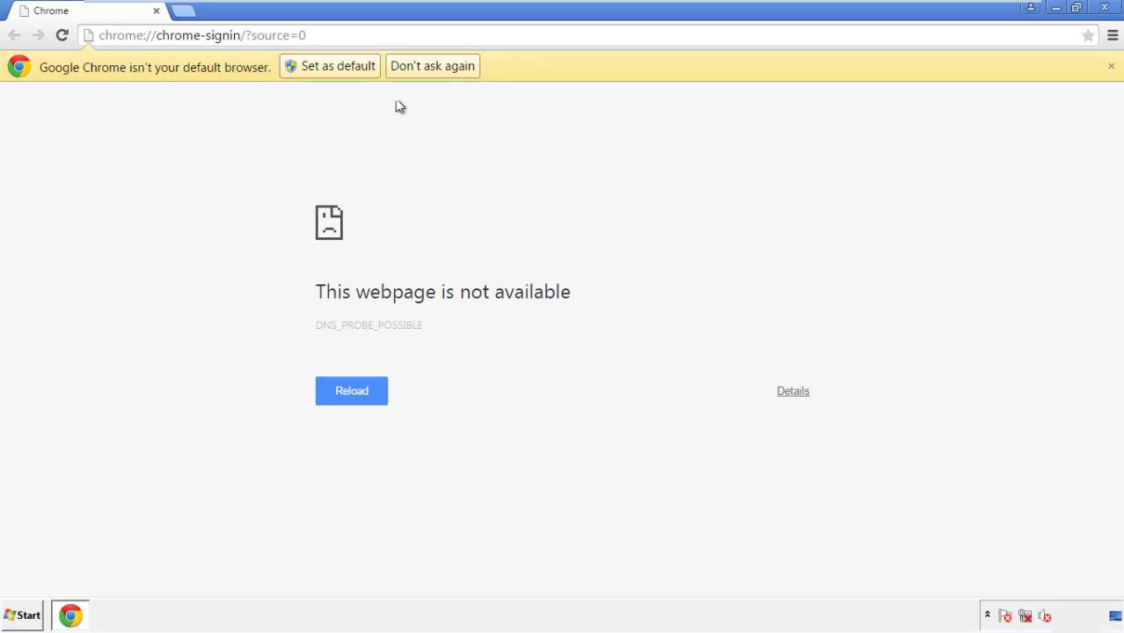
Stop Chrome's default-browser prompt and open Clear browsing data from Settings' History page
click(452, 69)
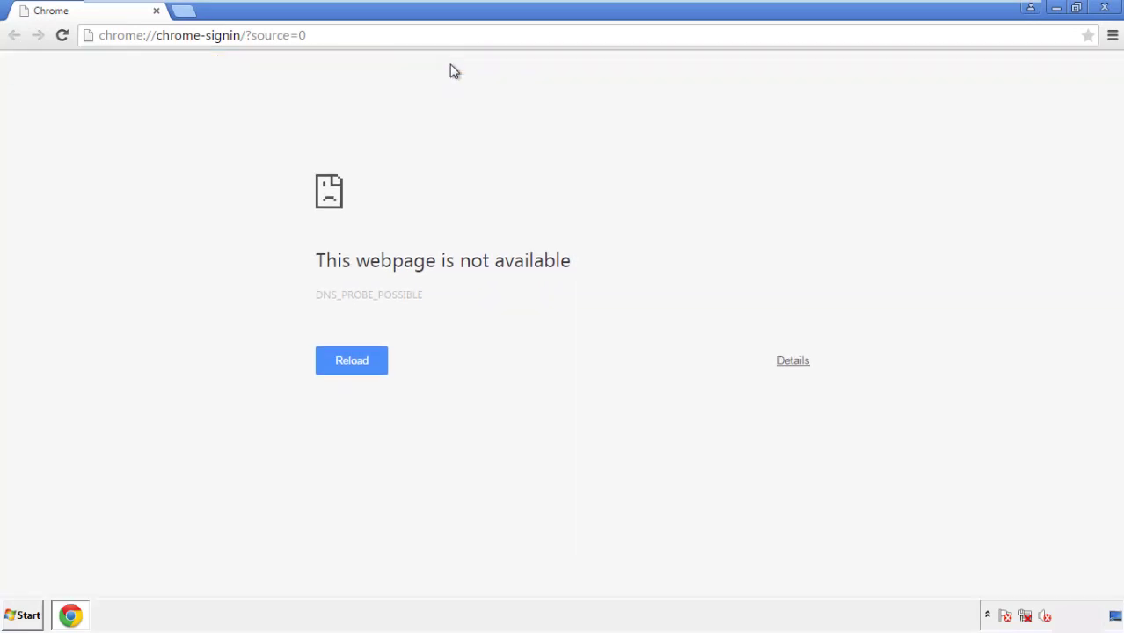
click(1114, 39)
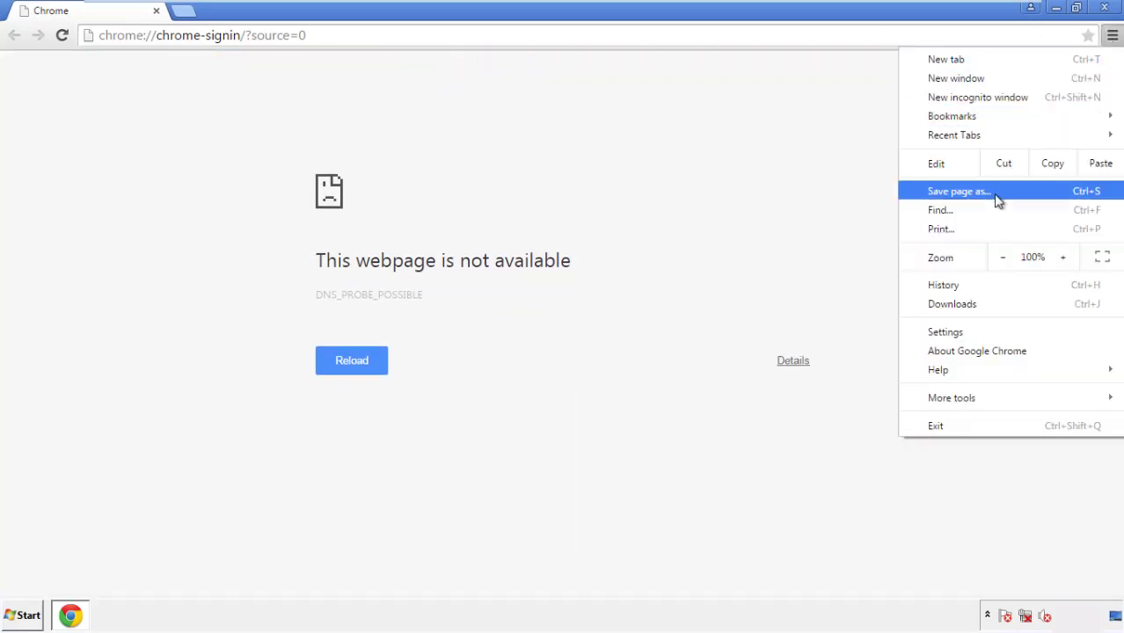
click(950, 331)
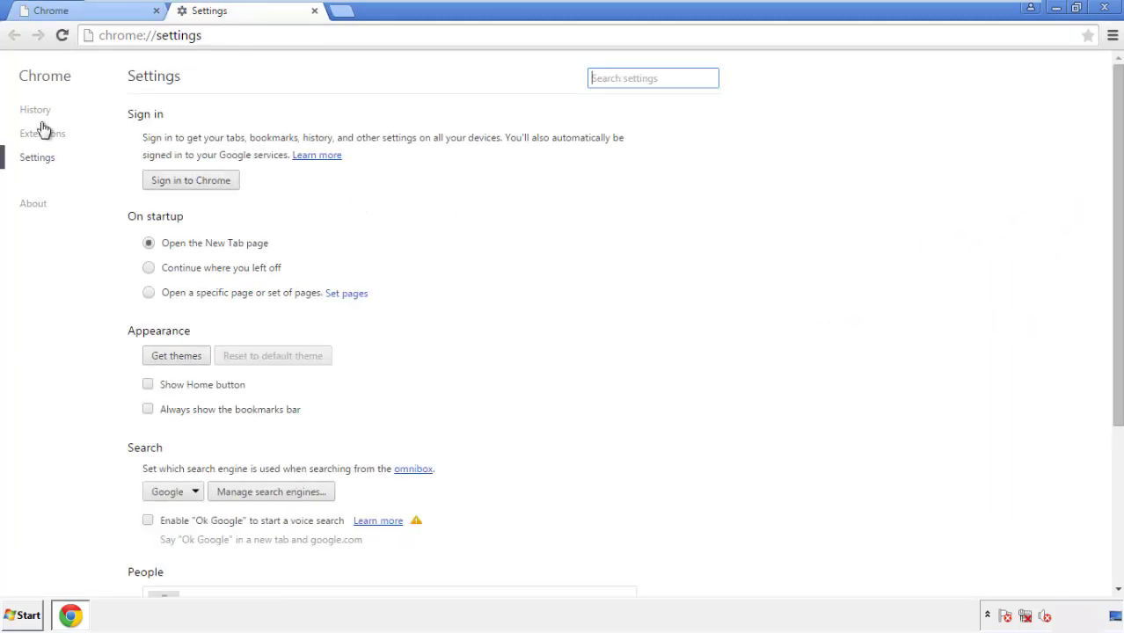
click(41, 113)
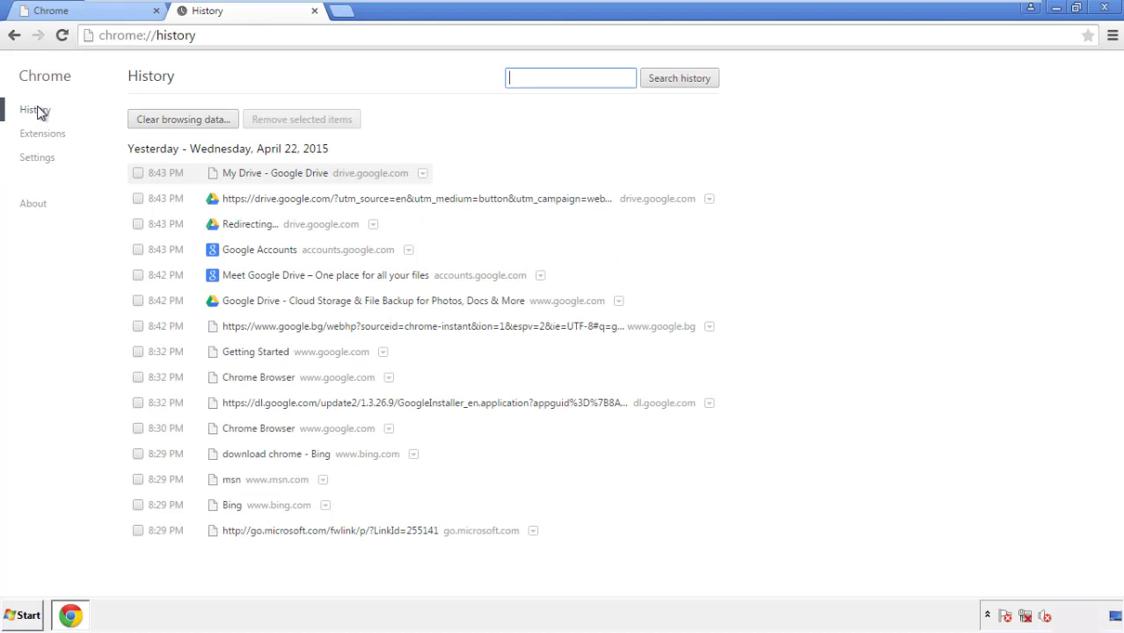
click(169, 122)
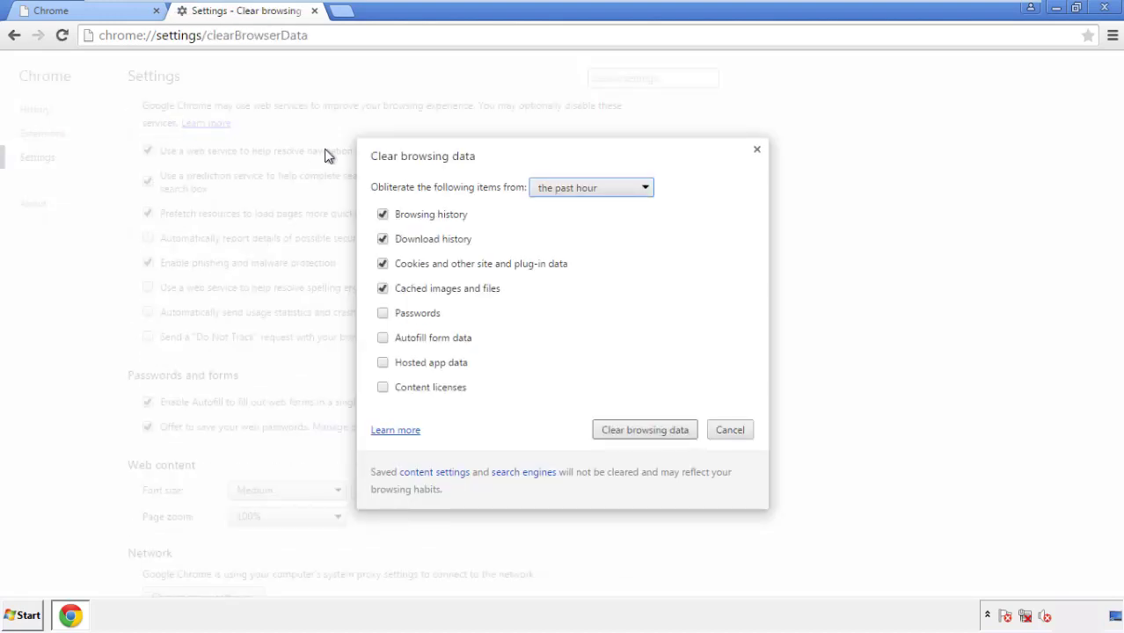
Clear Chrome browsing data from the beginning of time, including autofill form data
click(565, 190)
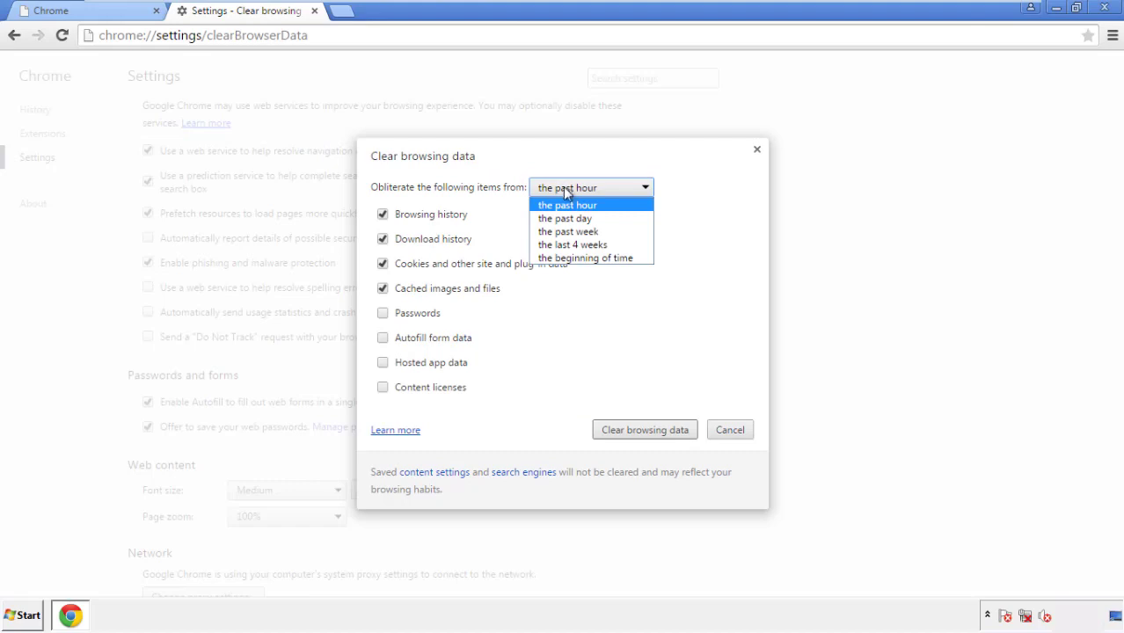
click(563, 258)
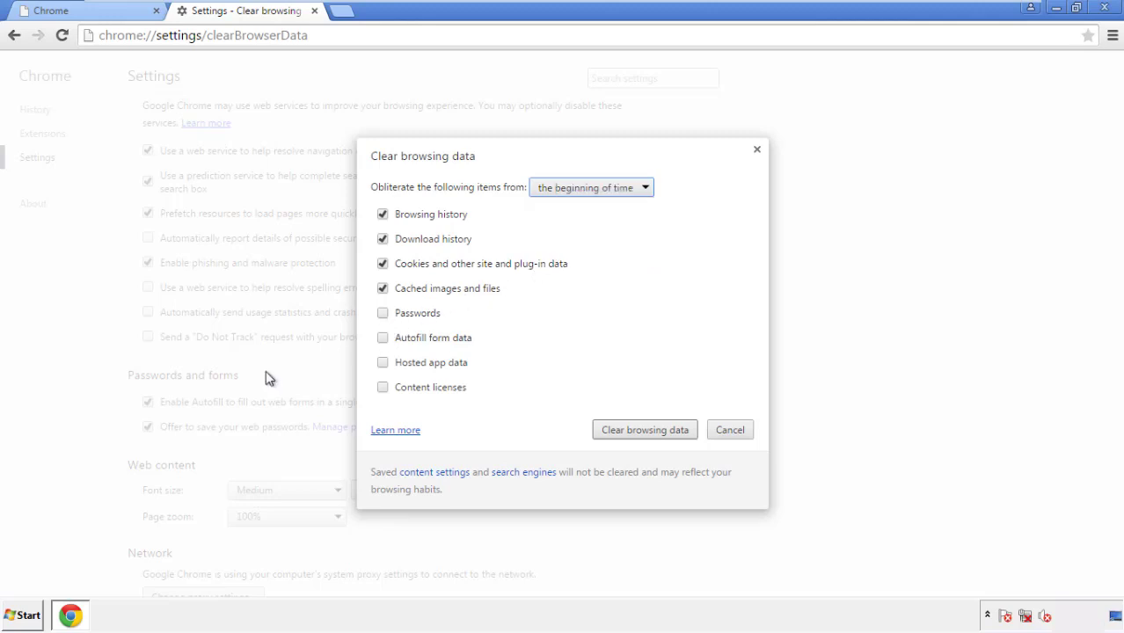
click(390, 343)
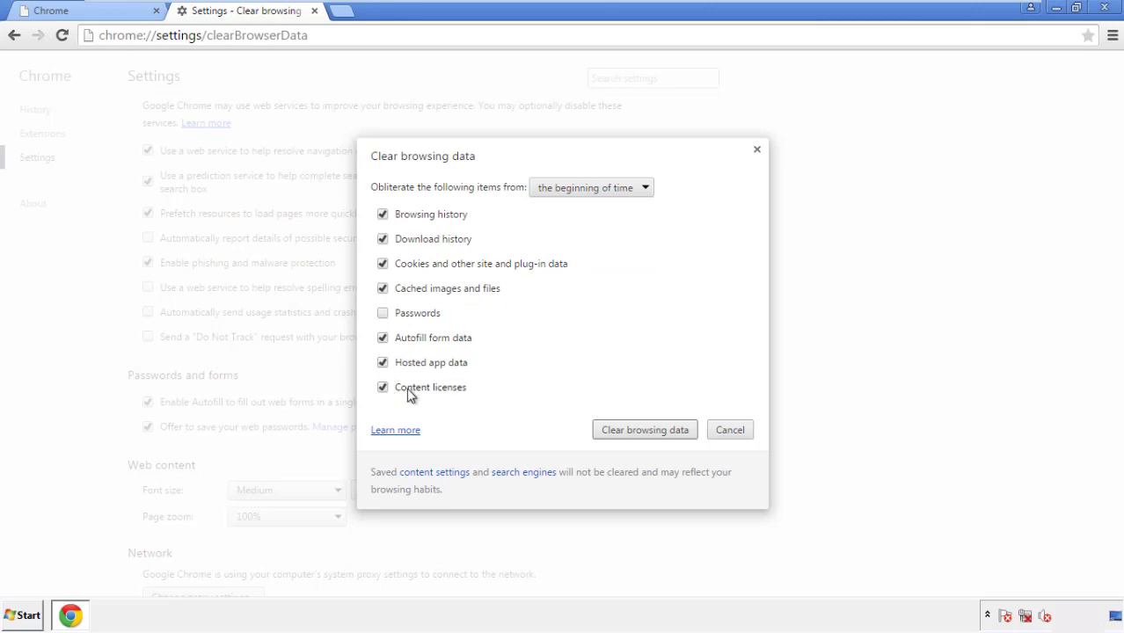
click(630, 433)
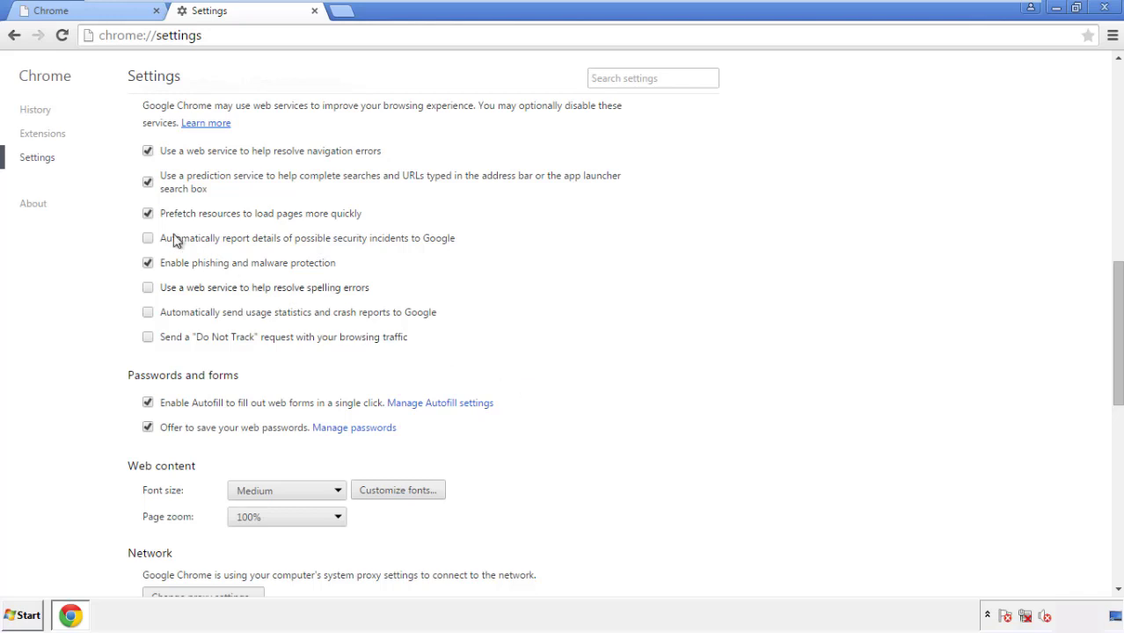
Reset all Chrome settings to their original defaults, then close Chrome
drag(1118, 279, 1097, 490)
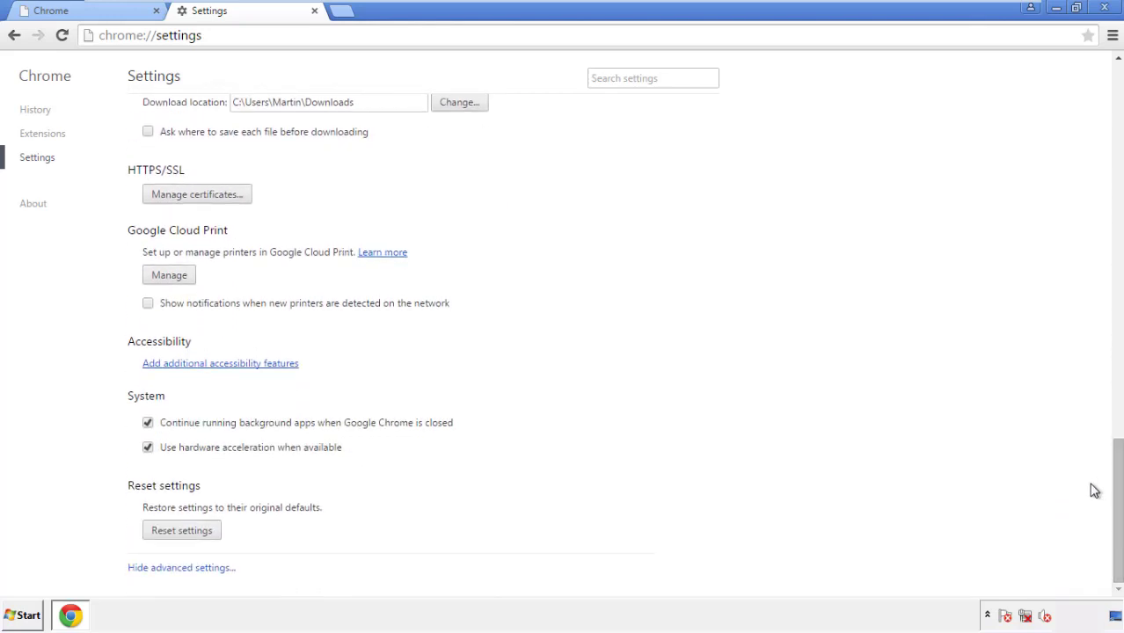
click(181, 531)
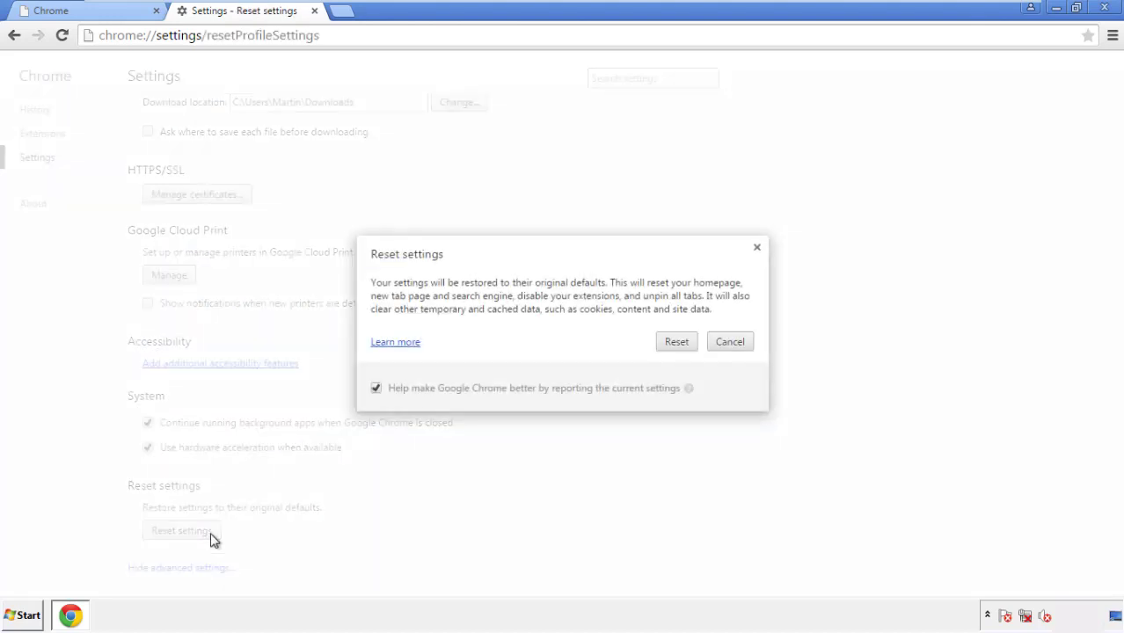
click(679, 342)
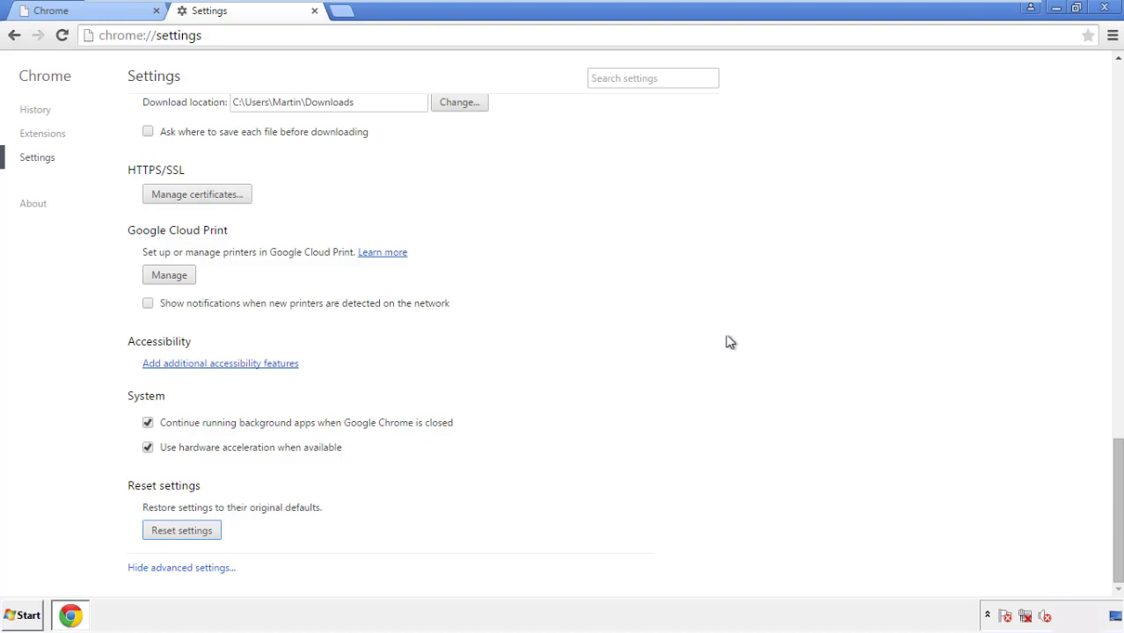
click(1102, 8)
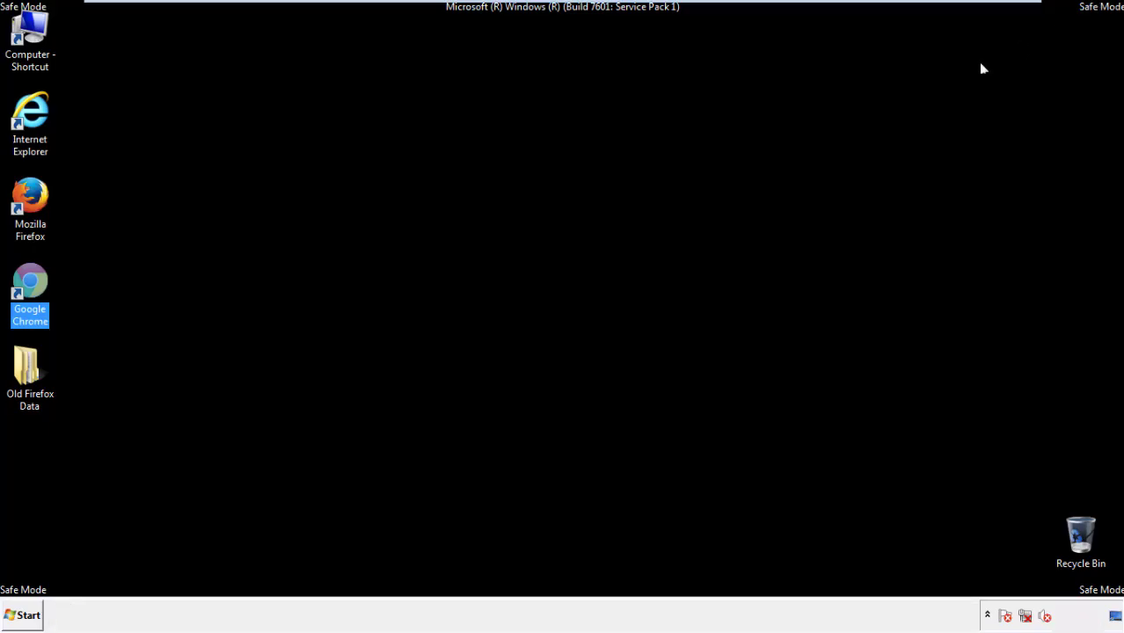
Deselect the Chrome shortcut, then launch Mozilla Firefox and open its main menu
click(606, 286)
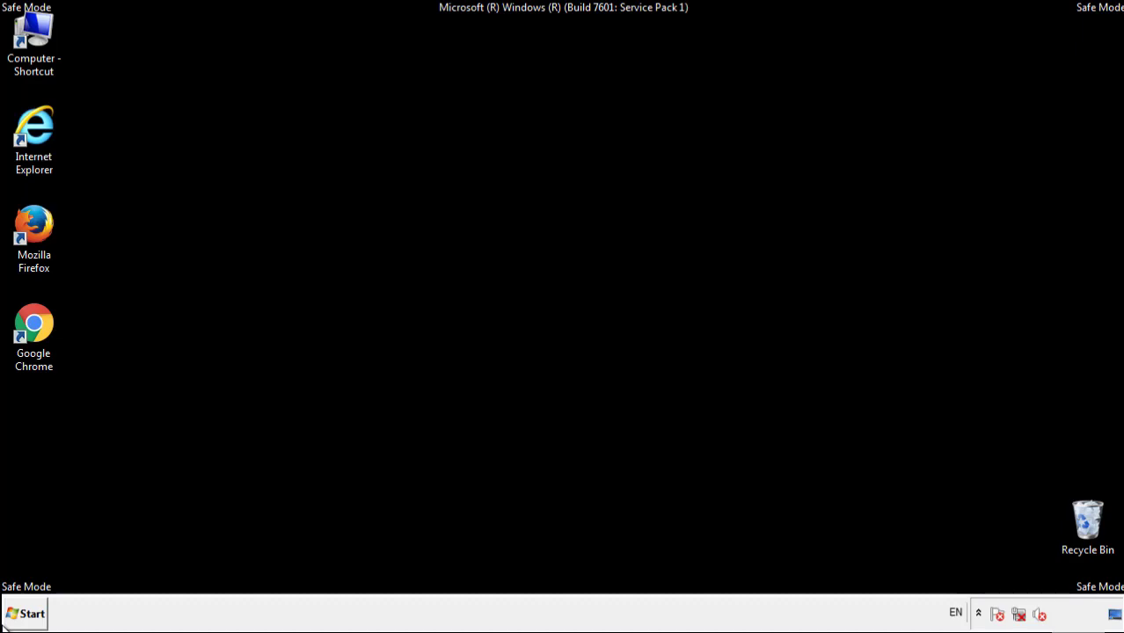
double_click(44, 219)
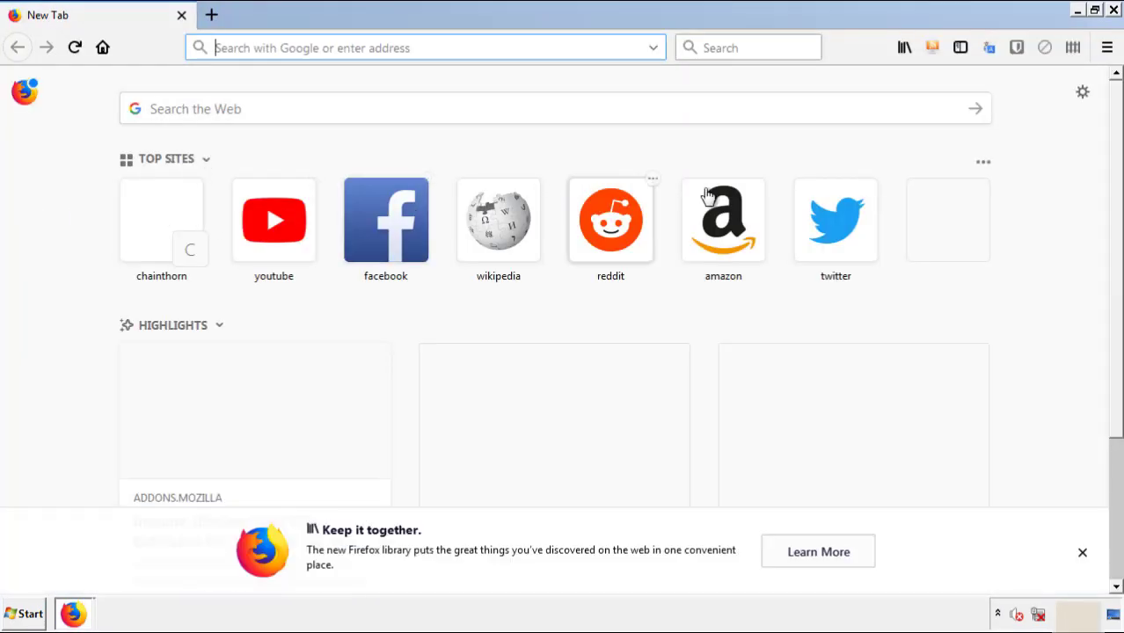
click(1108, 47)
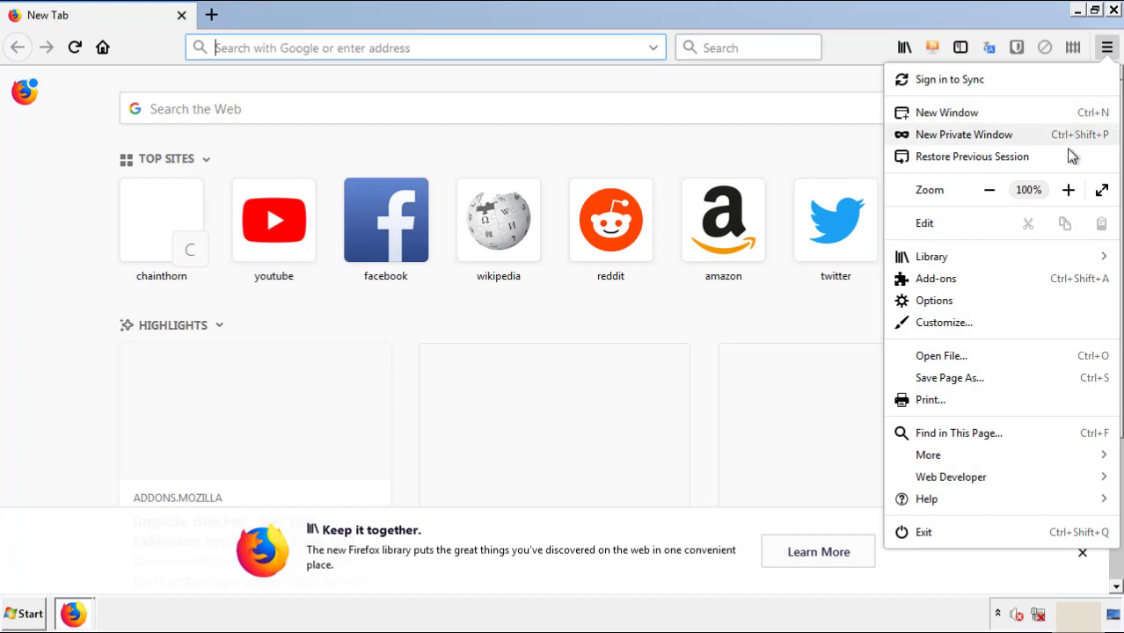
Remove the Search Mine extension in the Add-ons Manager and close Firefox
click(1040, 293)
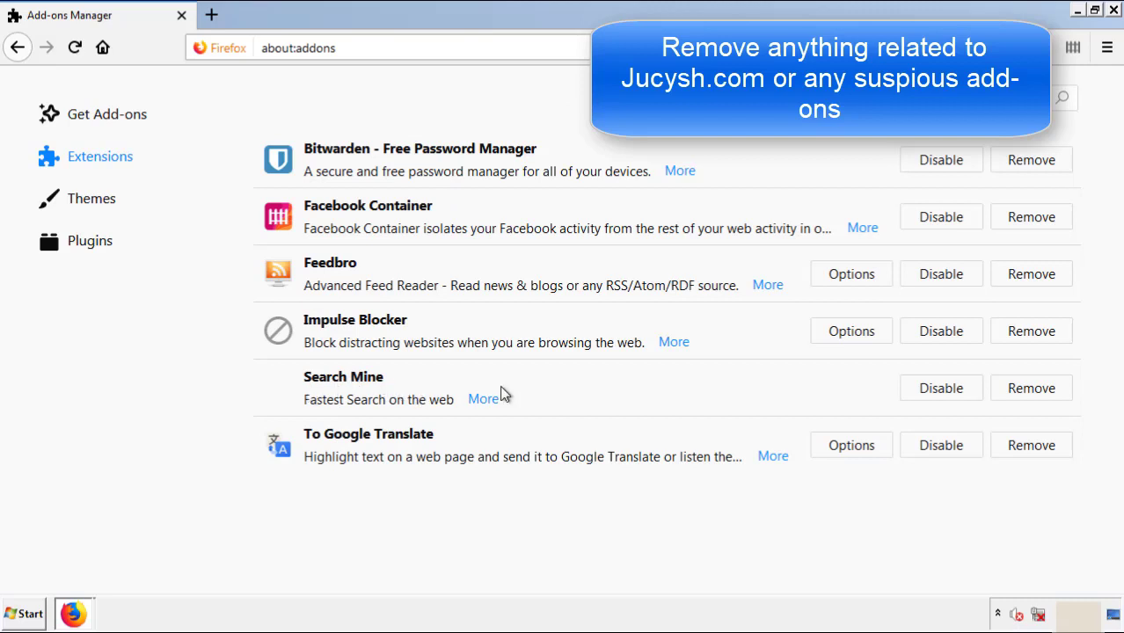
click(1028, 395)
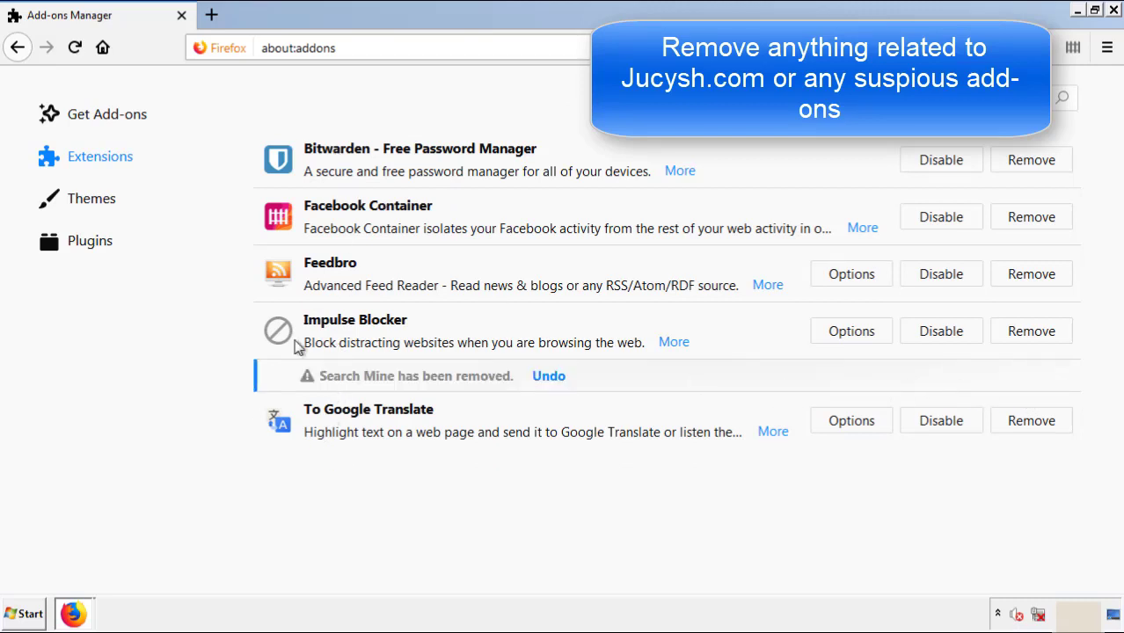
click(1114, 11)
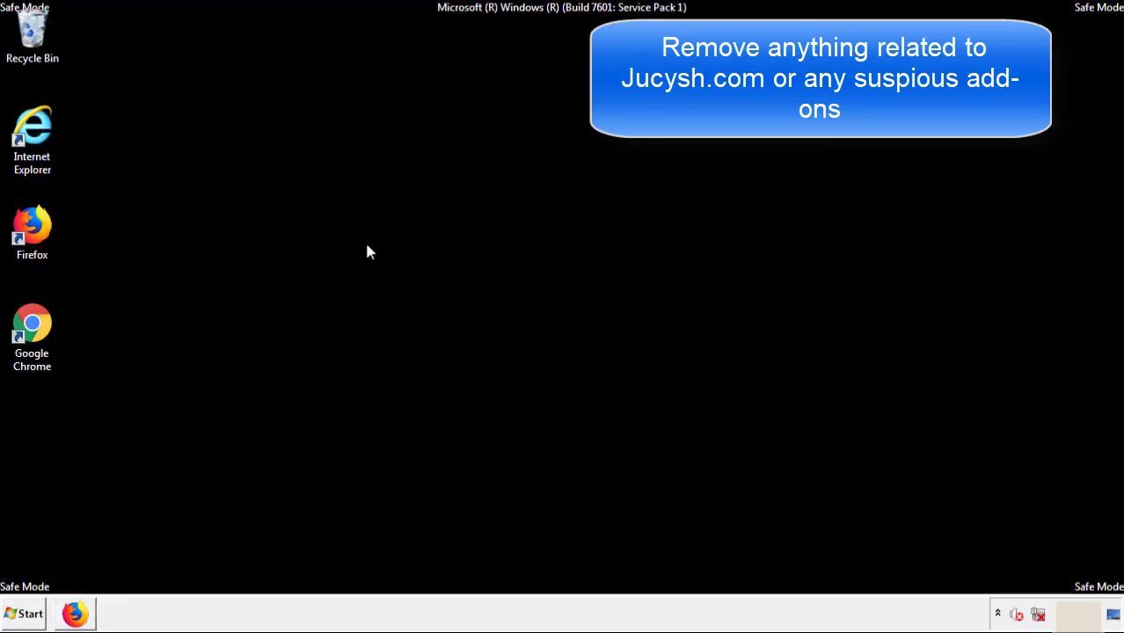
Launch Google Chrome and bring up its Extensions page via More tools
double_click(31, 343)
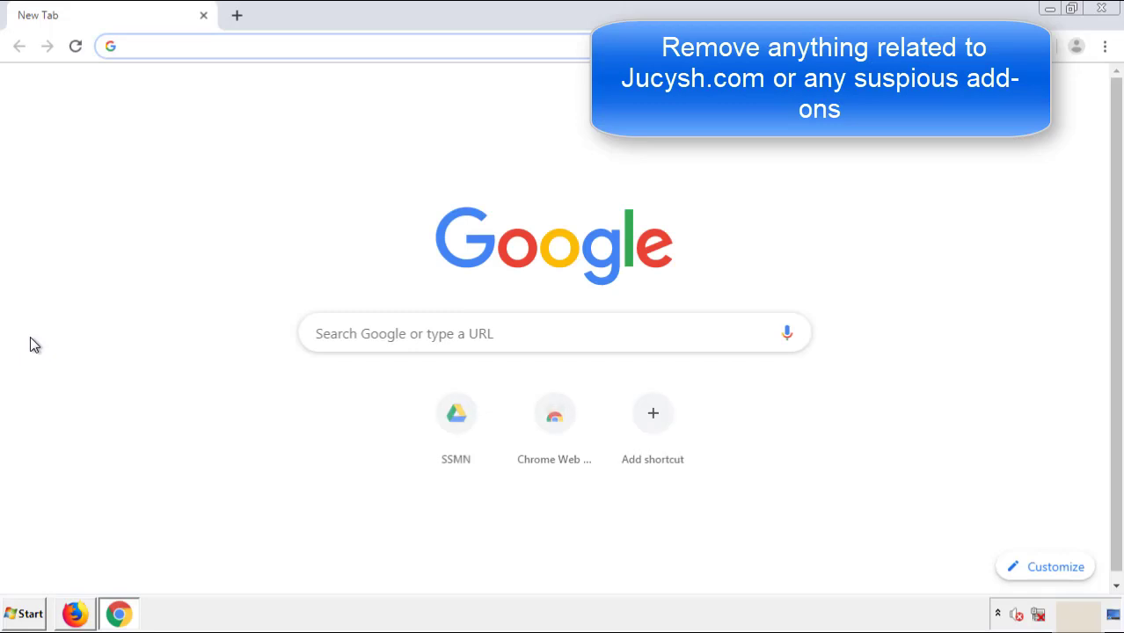
click(1105, 46)
mouse_move(1006, 309)
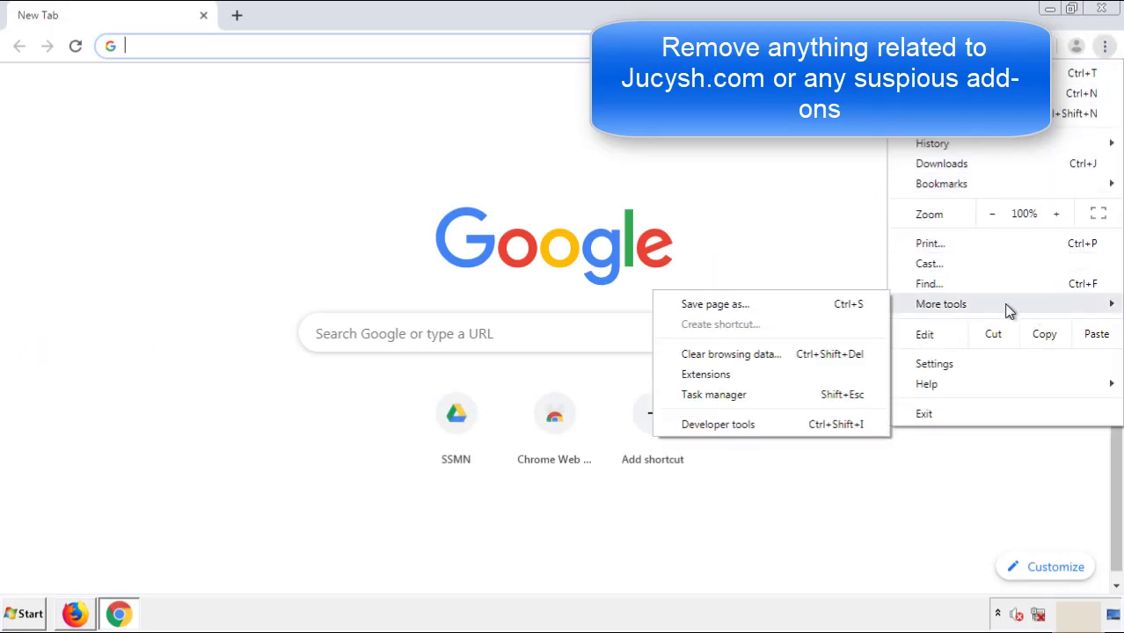
click(713, 374)
scroll(319, 294, down, 8)
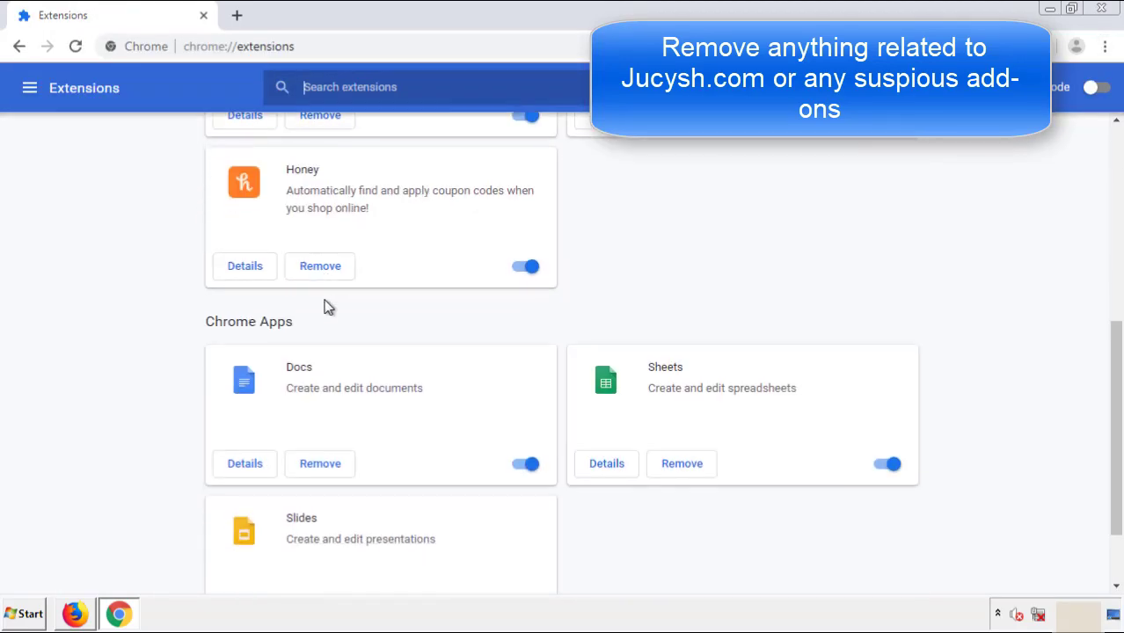
scroll(427, 322, up, 8)
Remove the Search Mine extension from Chrome, close the browser, and bring up the Start menu
click(317, 255)
click(631, 146)
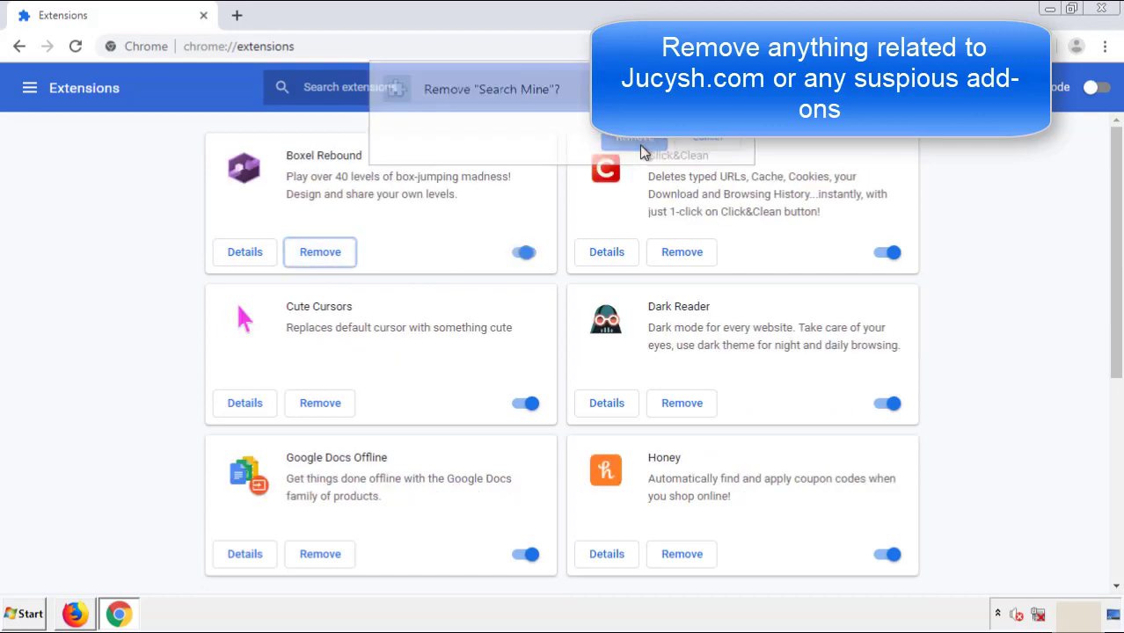
click(1111, 14)
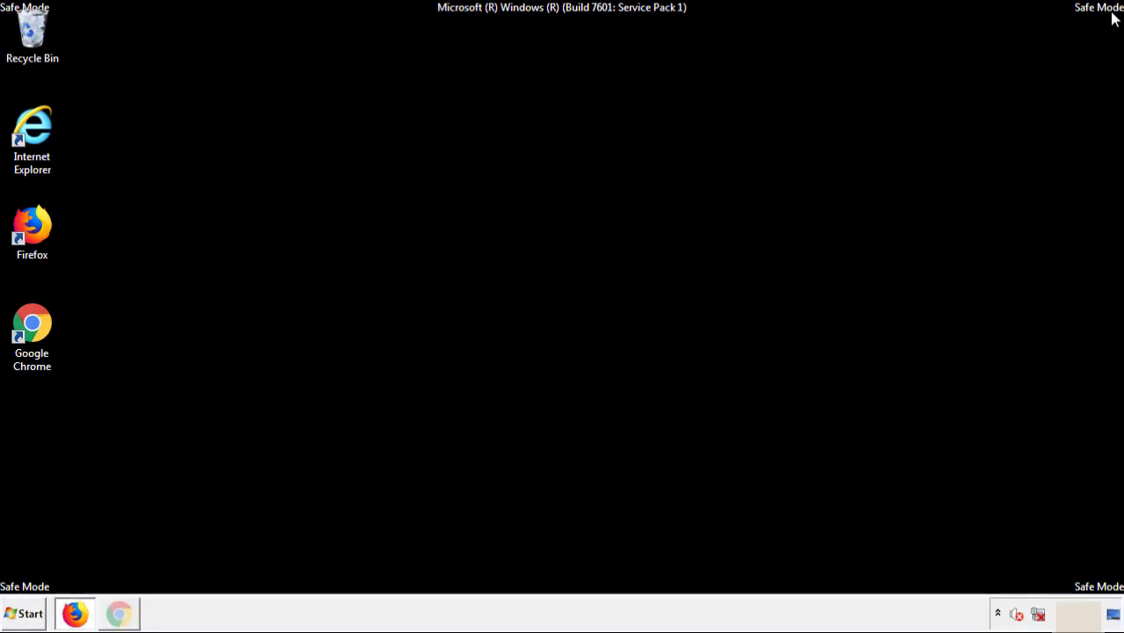
click(31, 617)
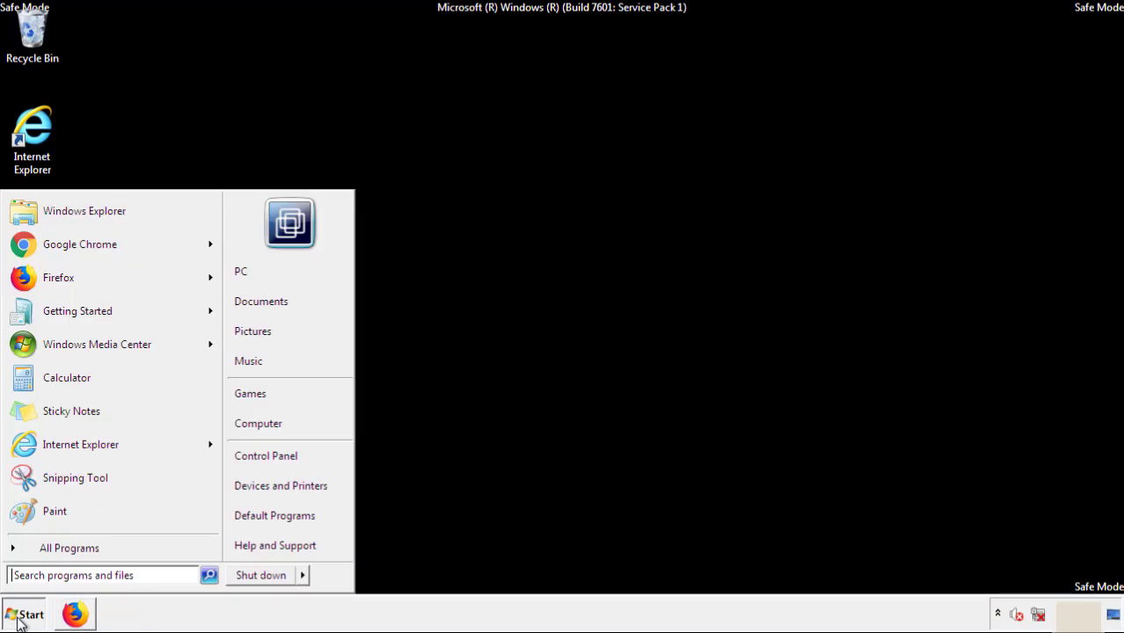